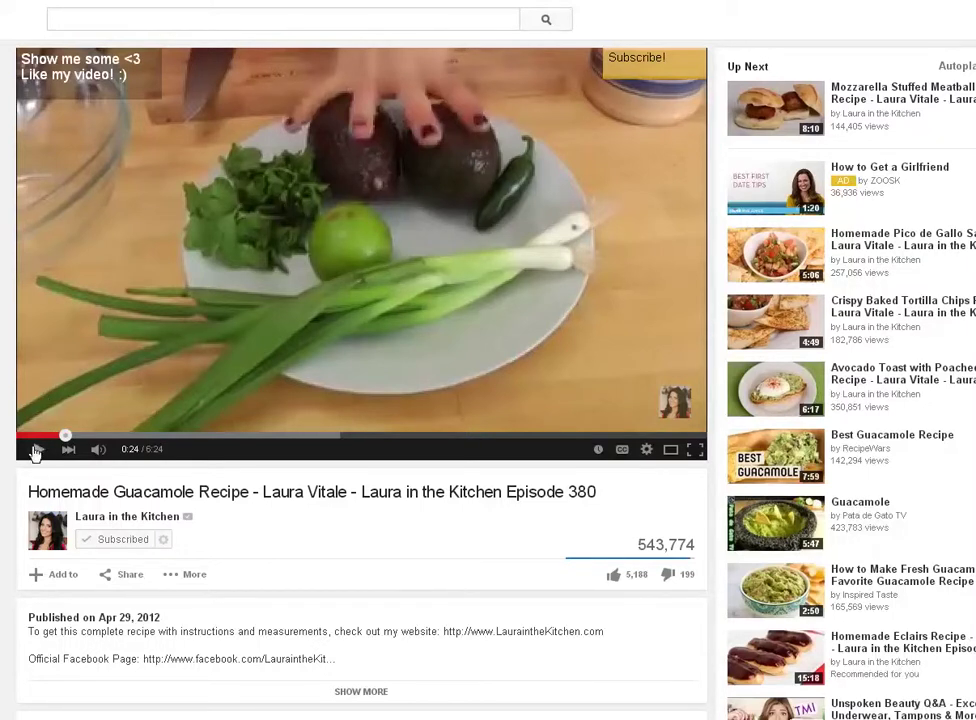
- Resume the guacamole recipe video and bring up the Stage It offer for it
left_click(37, 449)
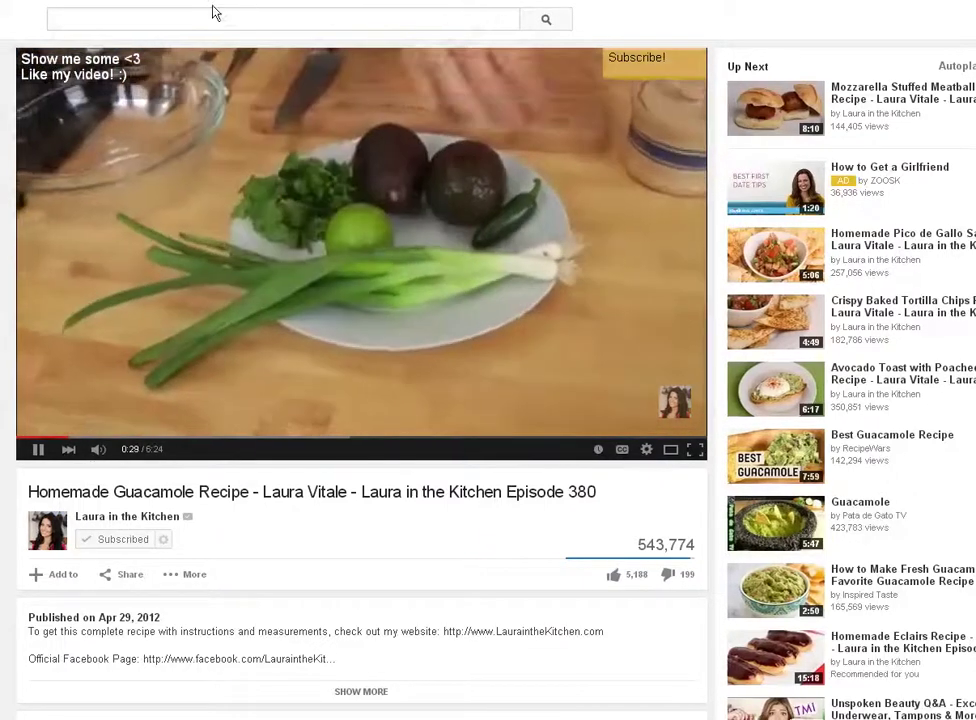
left_click(240, 11)
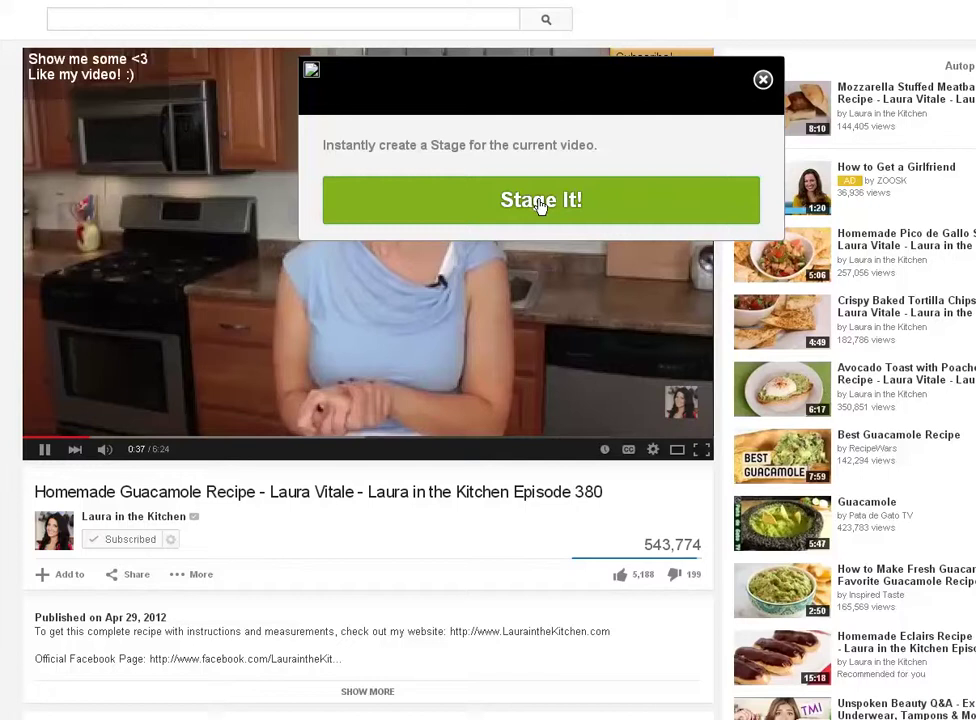
- Start a stage for the guacamole video, opening its prefilled Create a Stage form
left_click(540, 204)
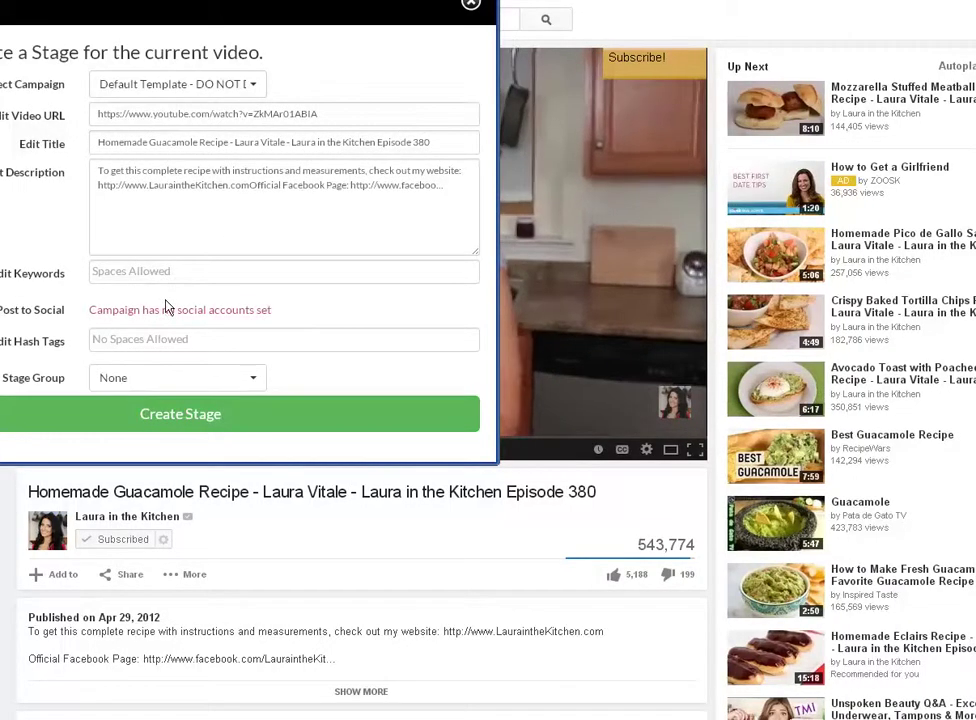
left_click(573, 338)
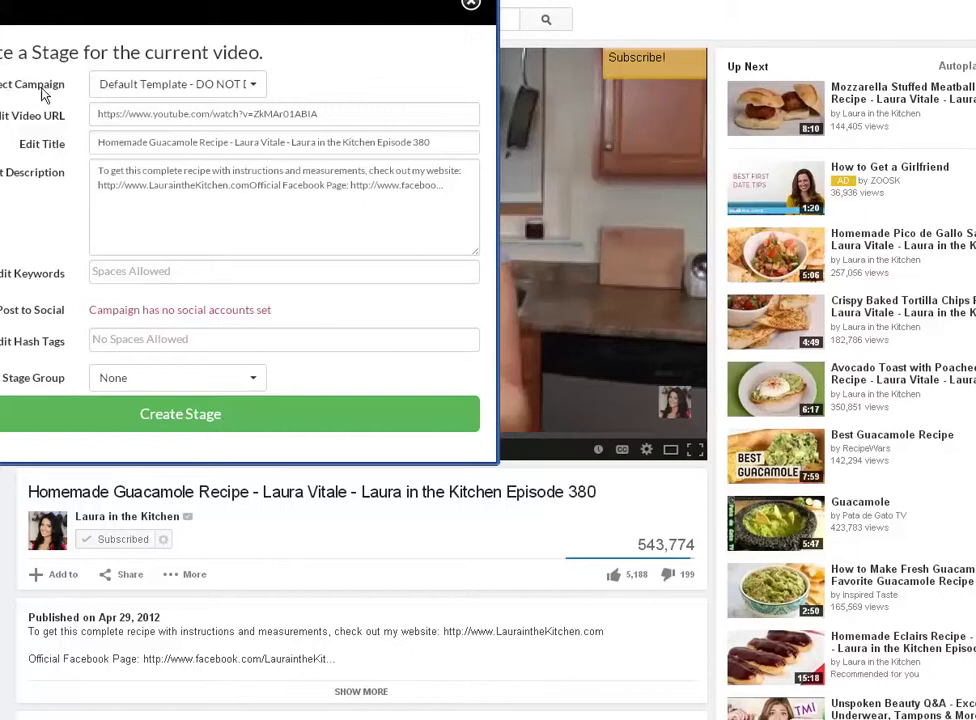
- Apply the KB New Master campaign and select the 'Episode 380' suffix of the title
left_click(257, 87)
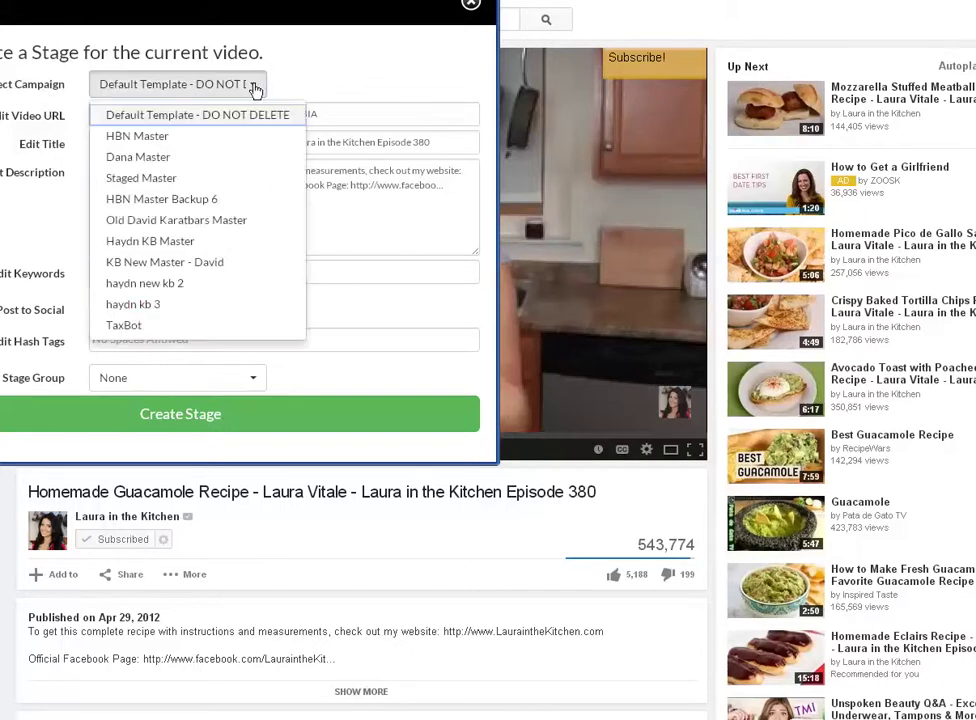
left_click(199, 266)
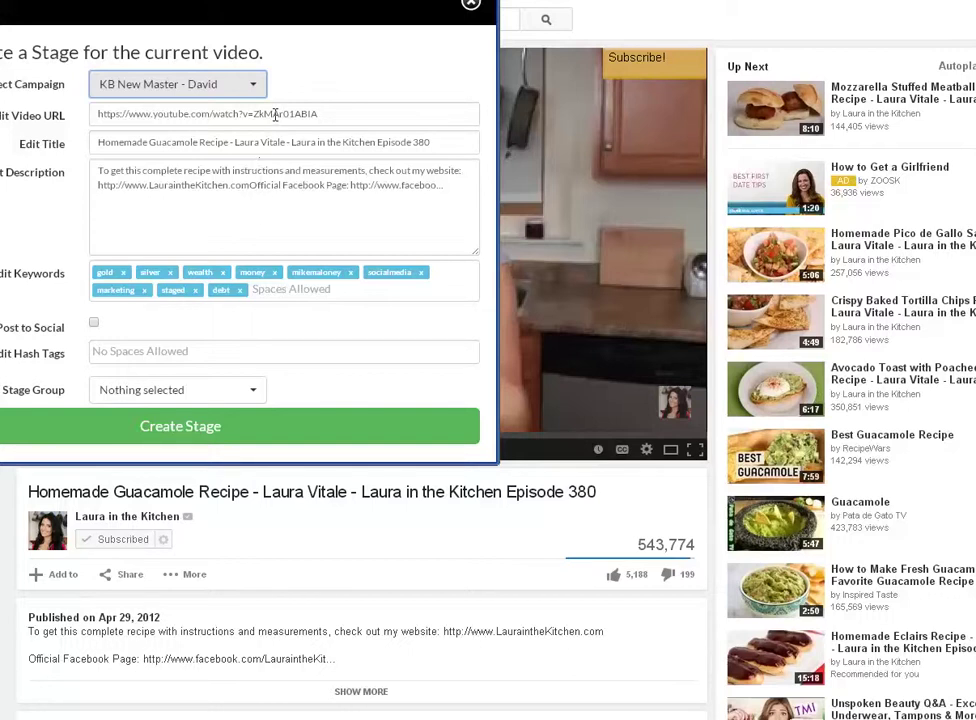
left_click(433, 141)
left_click_drag(431, 141, 286, 142)
- Delete the title suffix and prefix Homemade, Guacamole, Recipe and the host's first name with #
key("BackSpace")
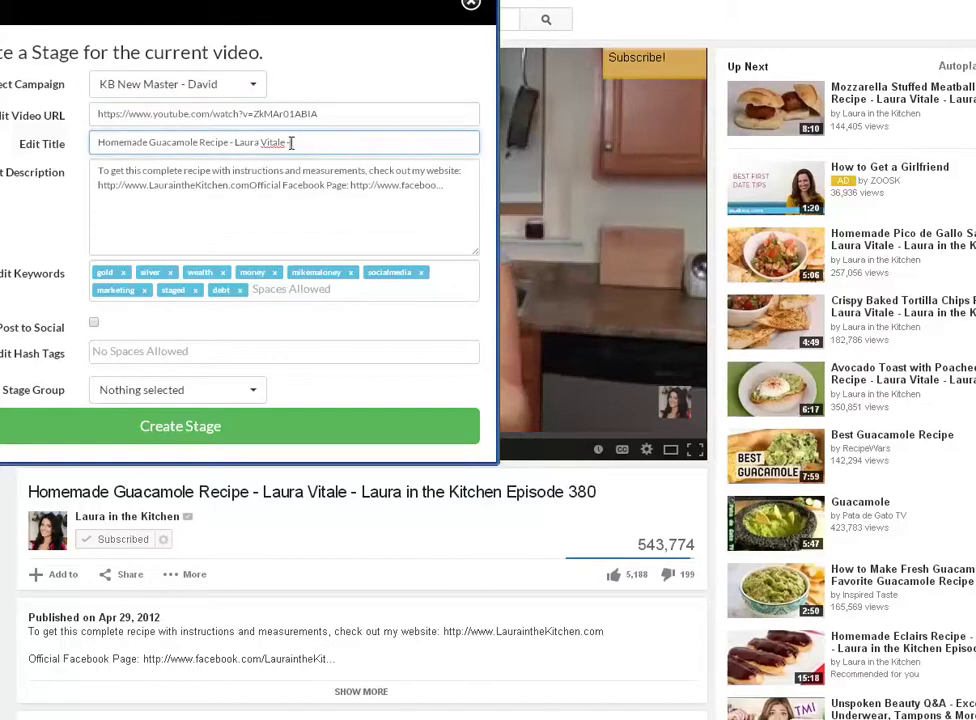
left_click(96, 143)
type("#")
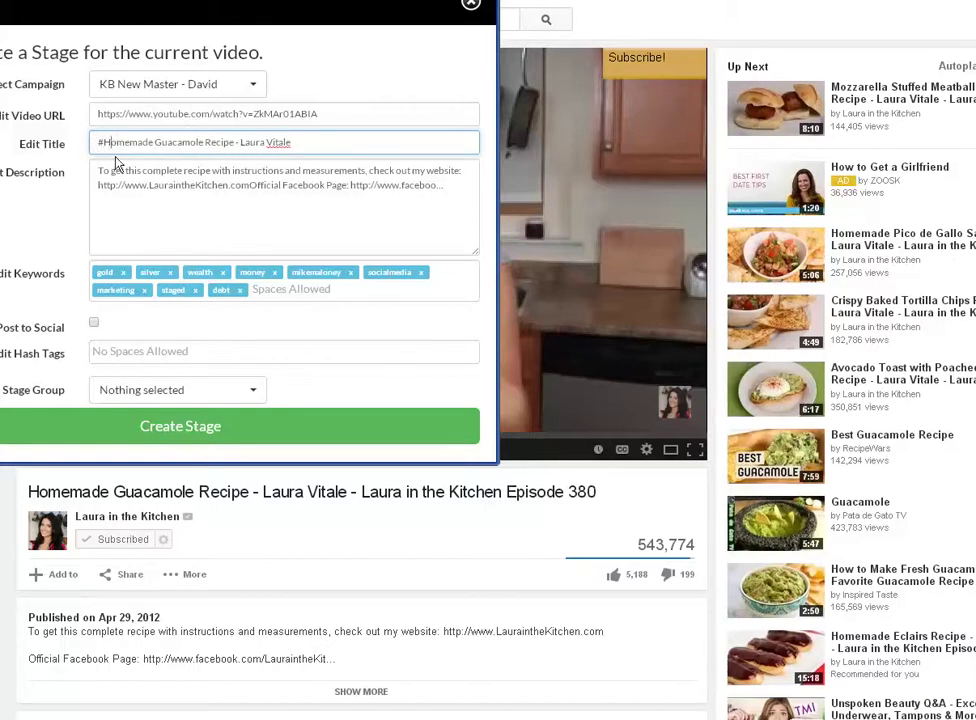
key("ctrl+Right")
type("#")
key("ctrl+Right")
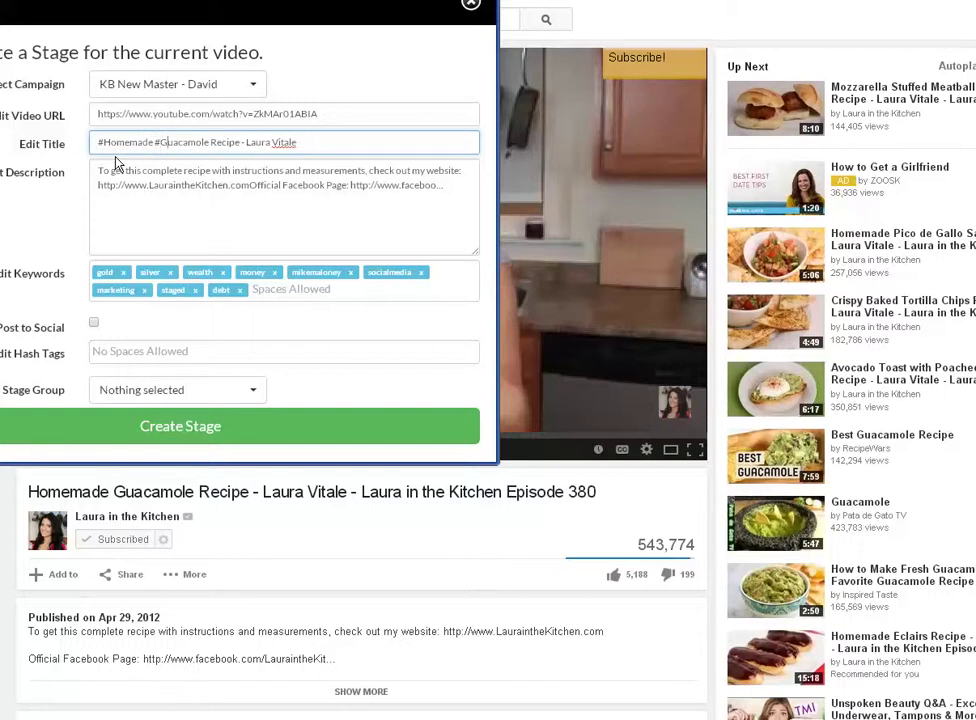
type("#")
key("ctrl+Right")
key("ctrl+Right")
type("#")
- Hashtag the host's surname and tidy the spacing and dashes around Recipe and the name
key("Right")
key("Right")
key("Right")
key("Right")
key("Right")
key("Delete")
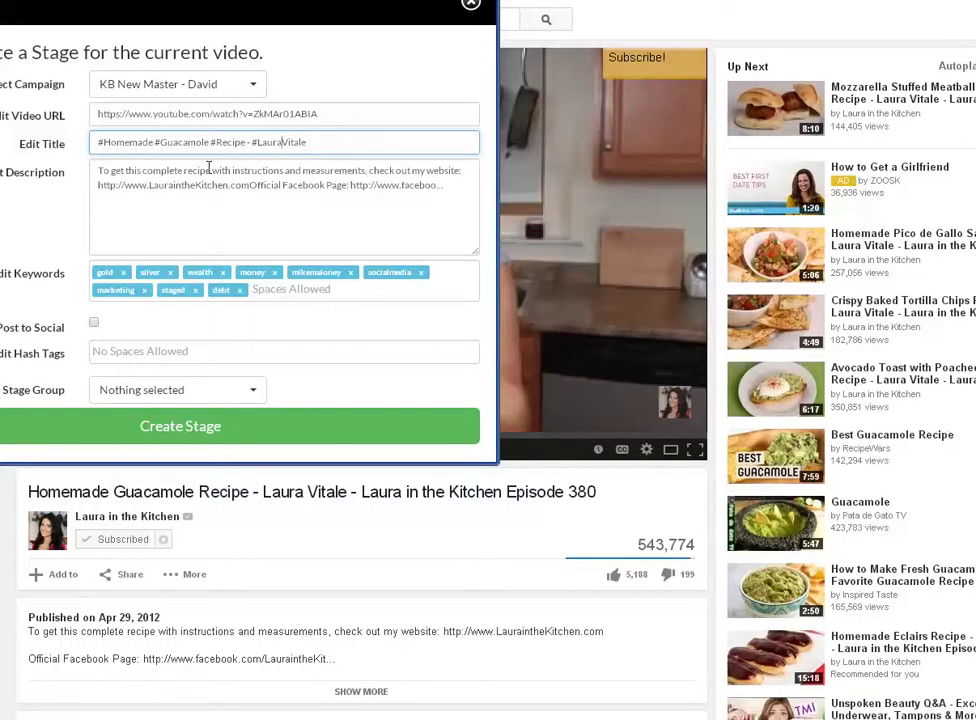
type("#")
key("Left")
key("Left")
key("Left")
key("Left")
key("Left")
key("Left")
key("Left")
key("Left")
key("BackSpace")
key("BackSpace")
type("-")
key("Left")
key("Left")
key("Left")
key("Left")
key("Left")
key("Left")
key("Right")
key("Right")
key("Right")
key("Delete")
left_click(333, 142)
left_click(266, 289)
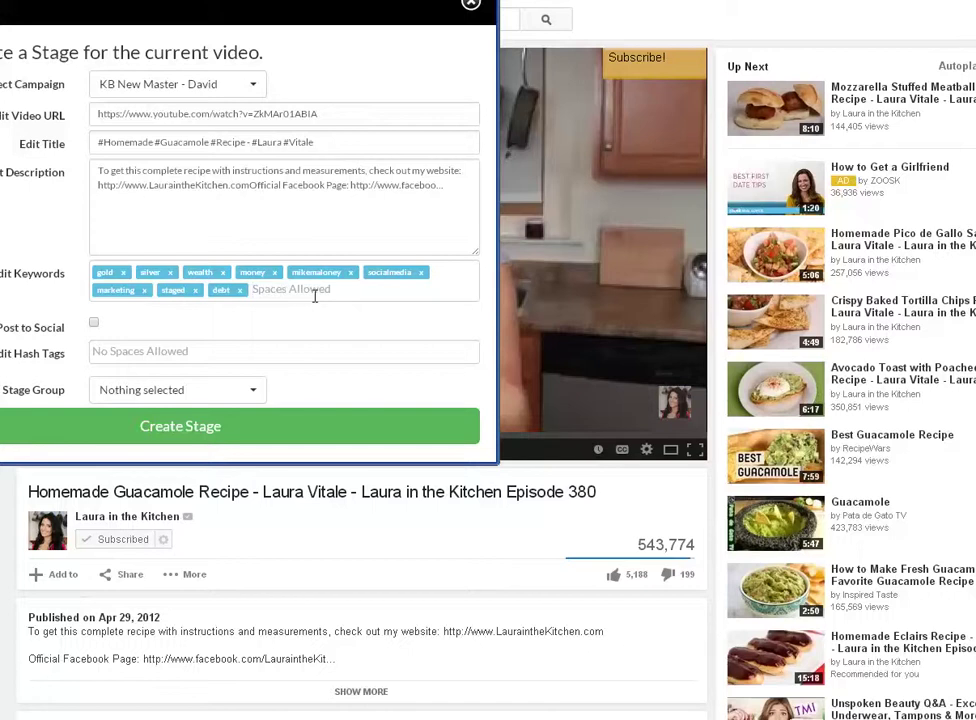
- Add the keyword tags recipe, homemade and guacamole
type("recipe")
key("Return")
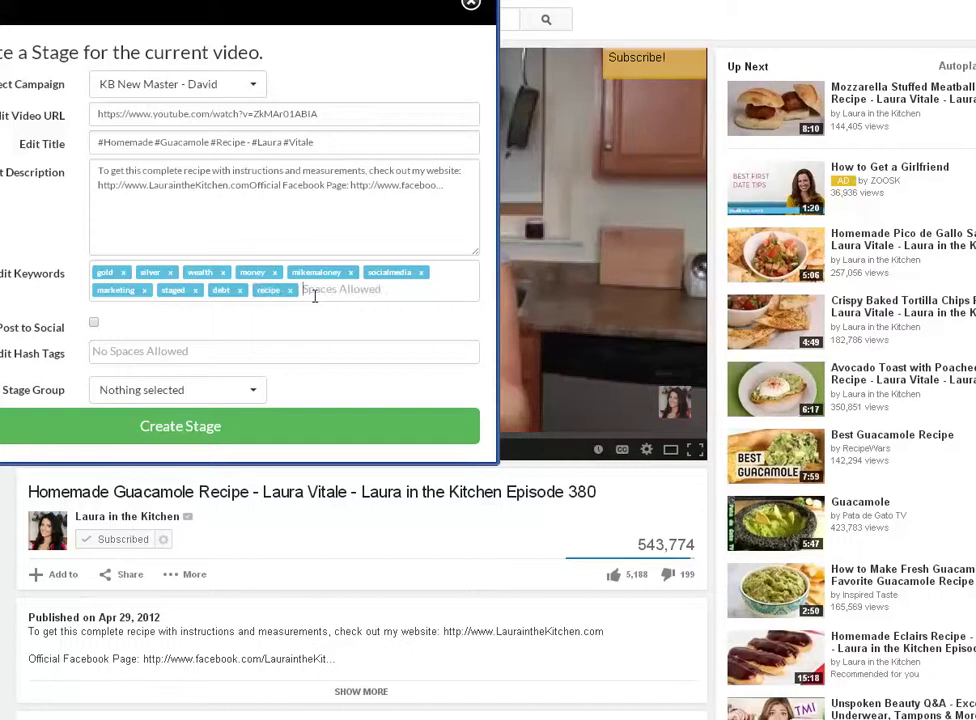
type("homemade")
key("Return")
type("gu")
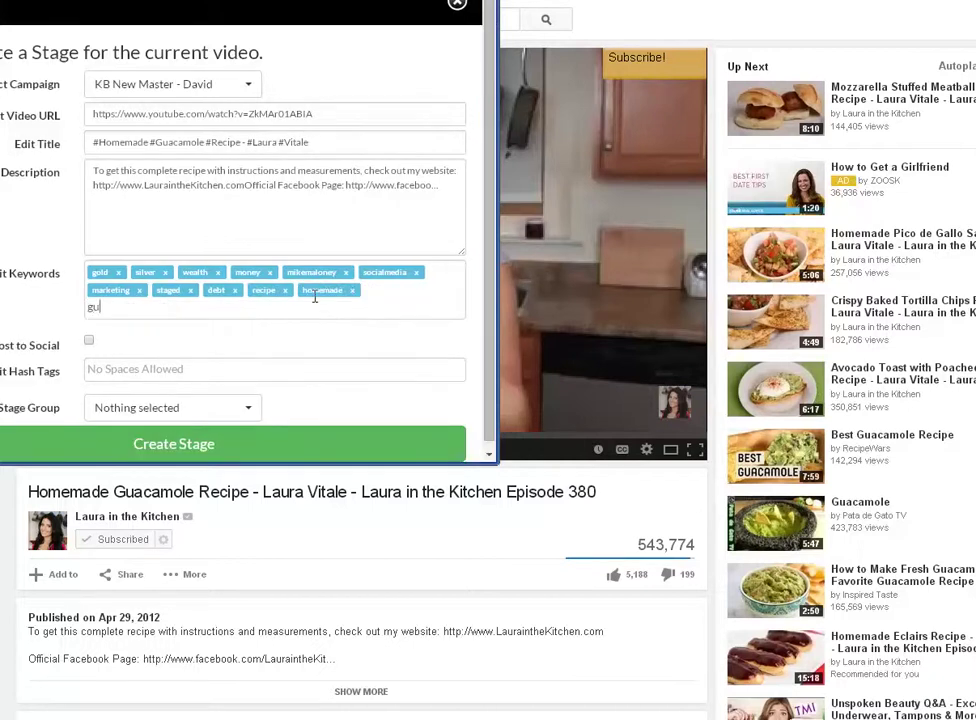
type("acamole")
key("Return")
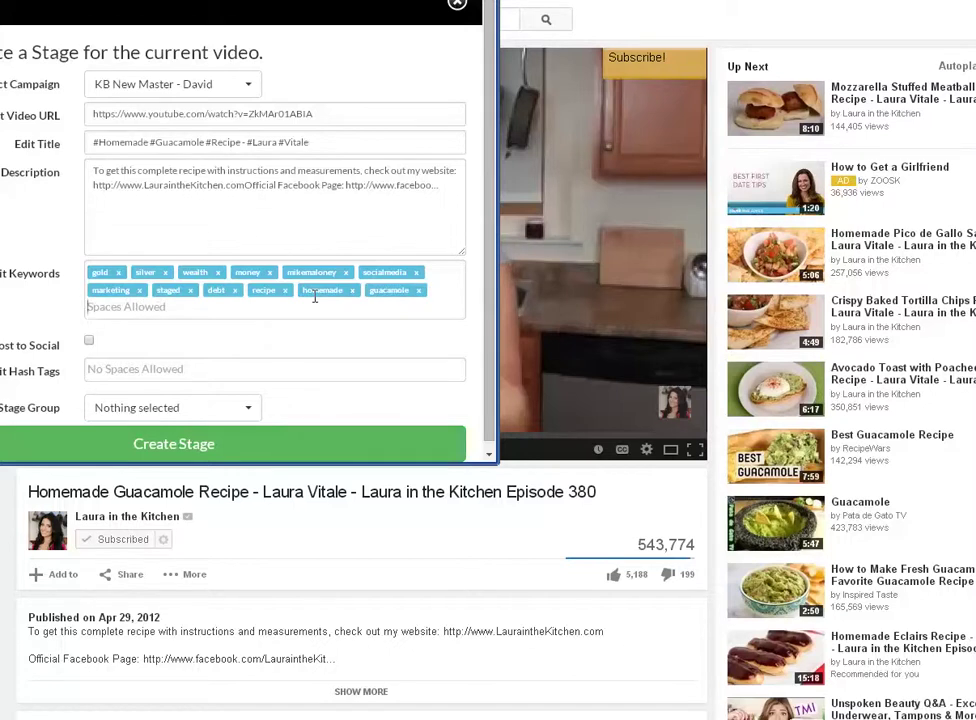
- Turn on Post to Social and add hashtags homemade, guacamole and recipe
left_click(89, 344)
type("h")
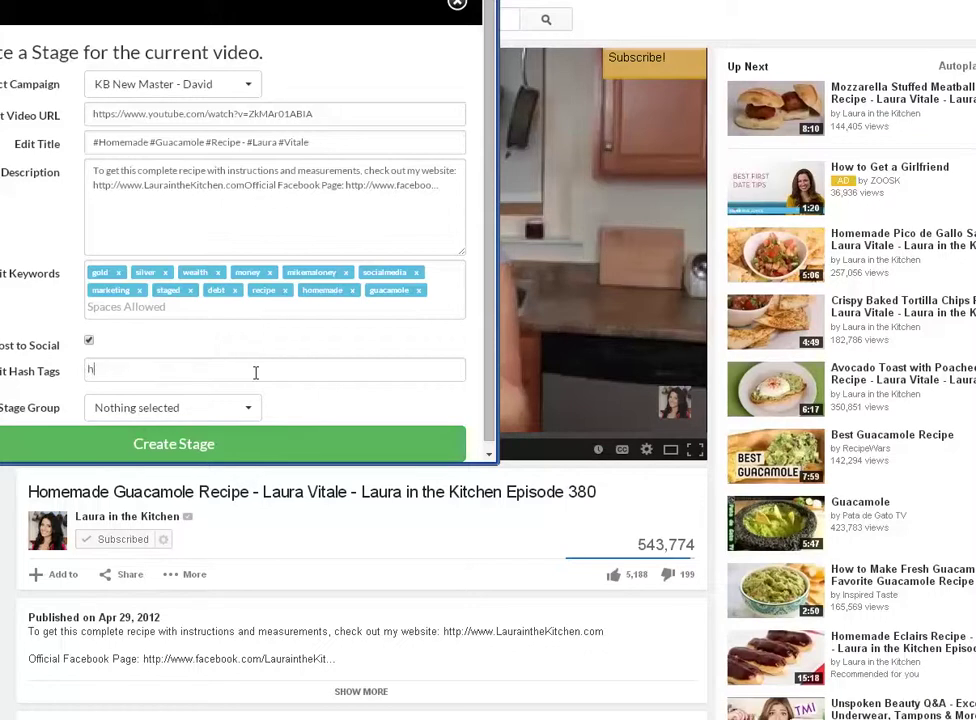
type("omemade")
key("Return")
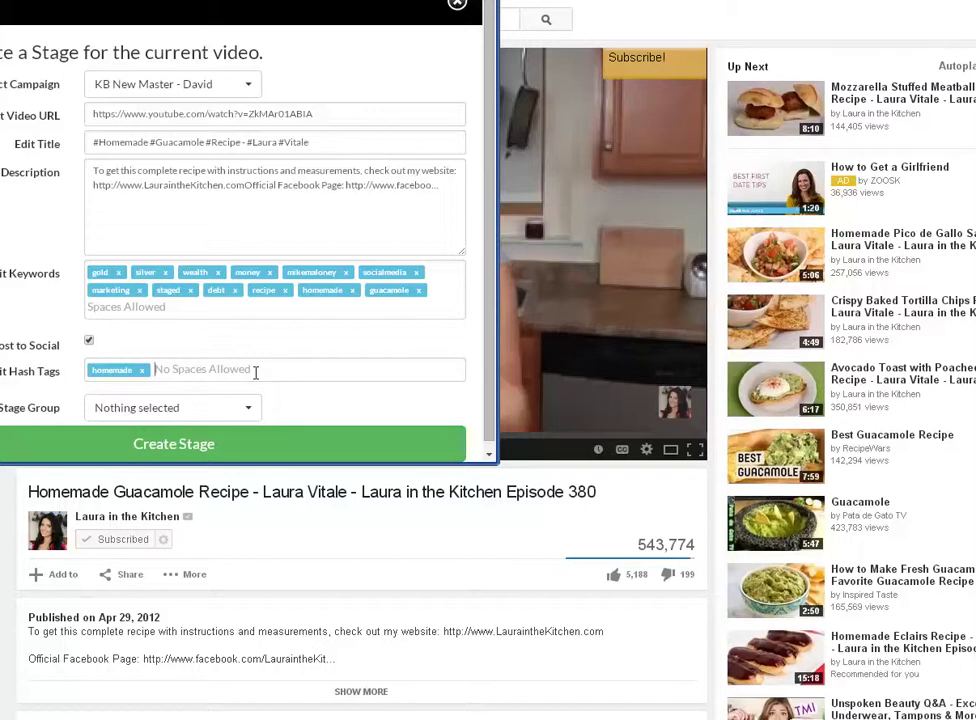
type("guacamole")
key("Return")
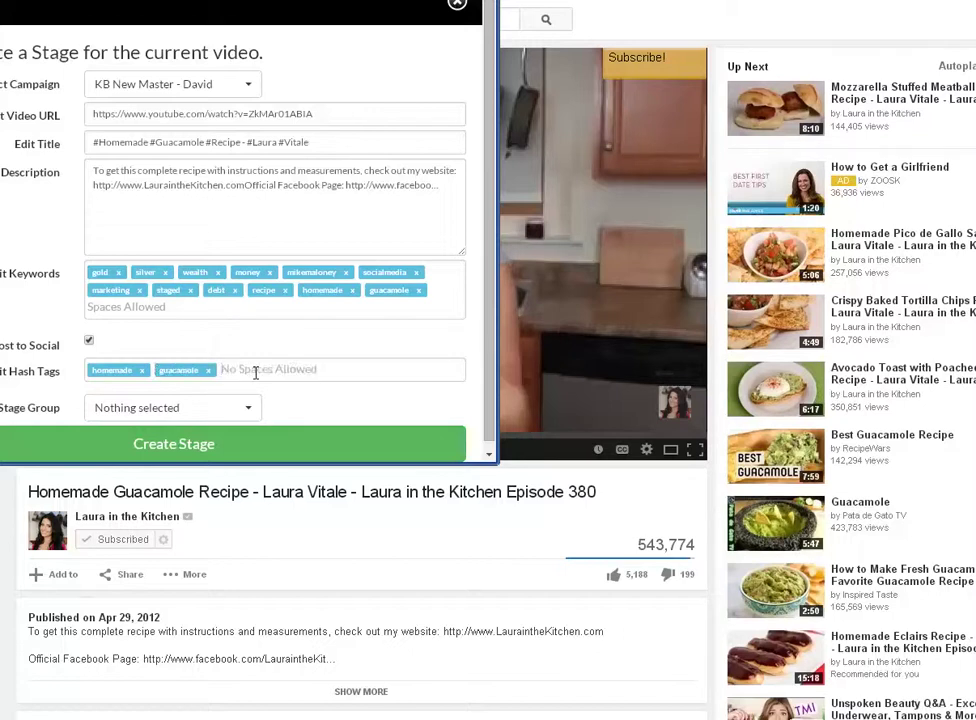
type("recipe")
key("Return")
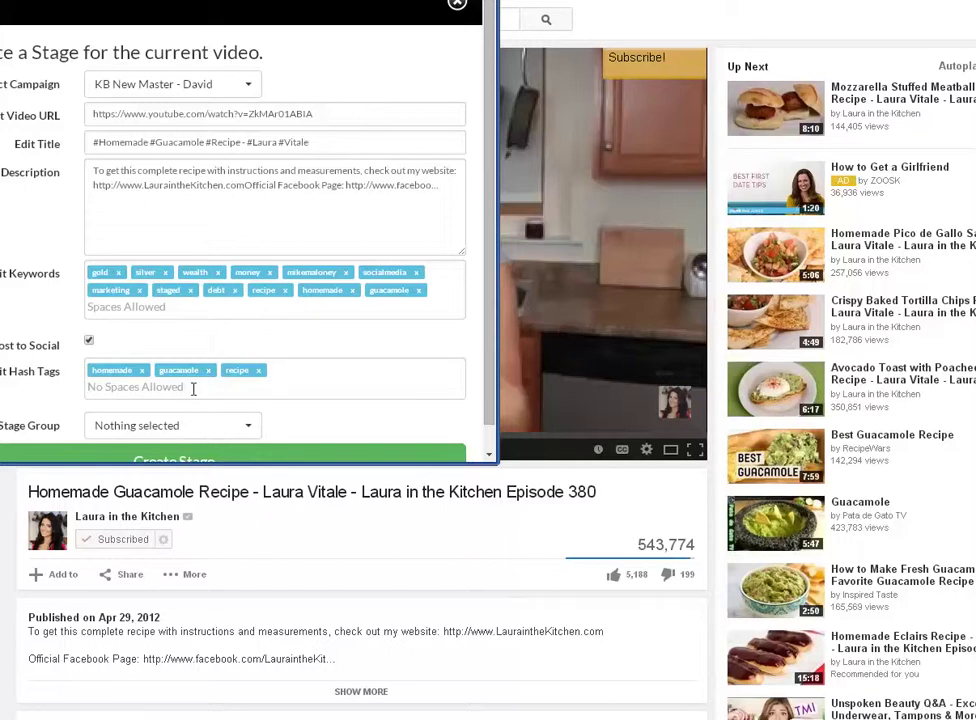
- Add hashtags hbn, the host's first and last names, staged, socialmedia, marketing and viralvideos
type("hbn")
key("Return")
type("david")
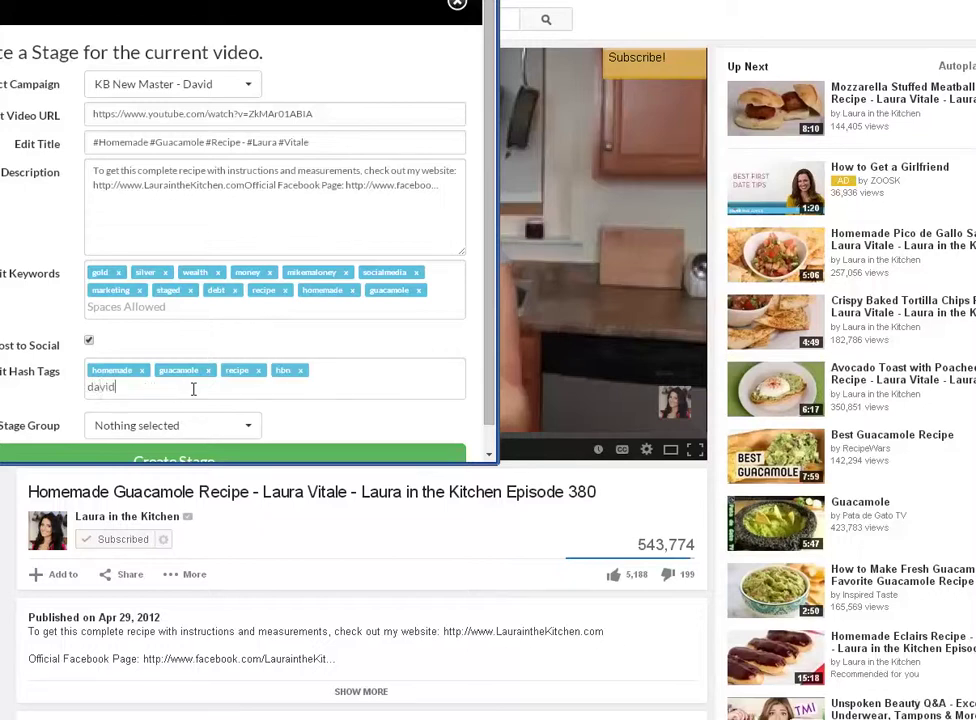
key("Return")
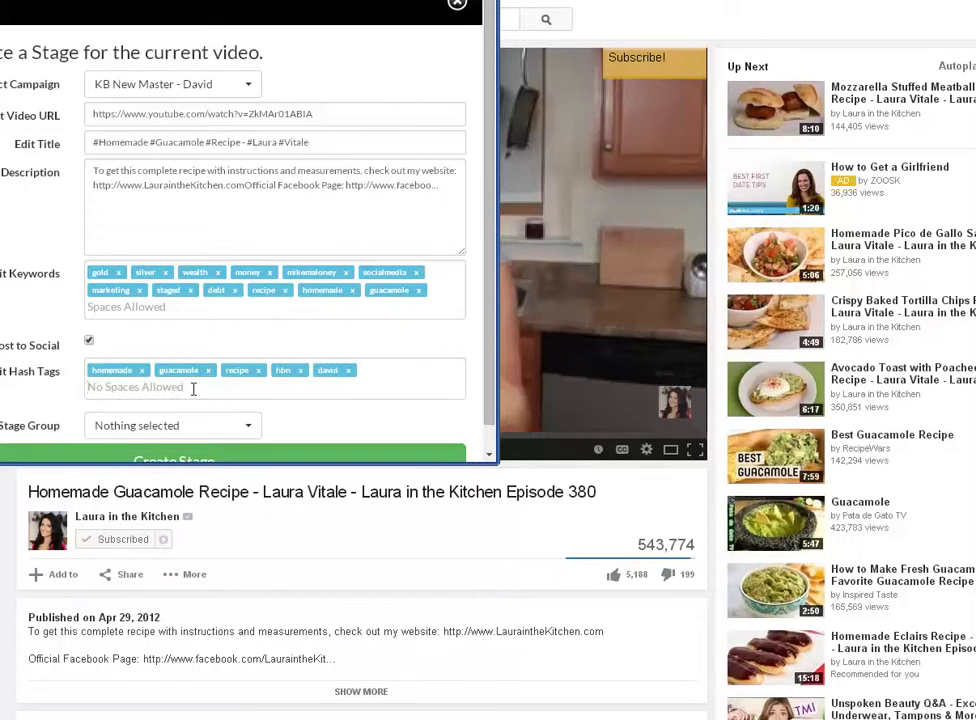
type("lundgren")
key("Return")
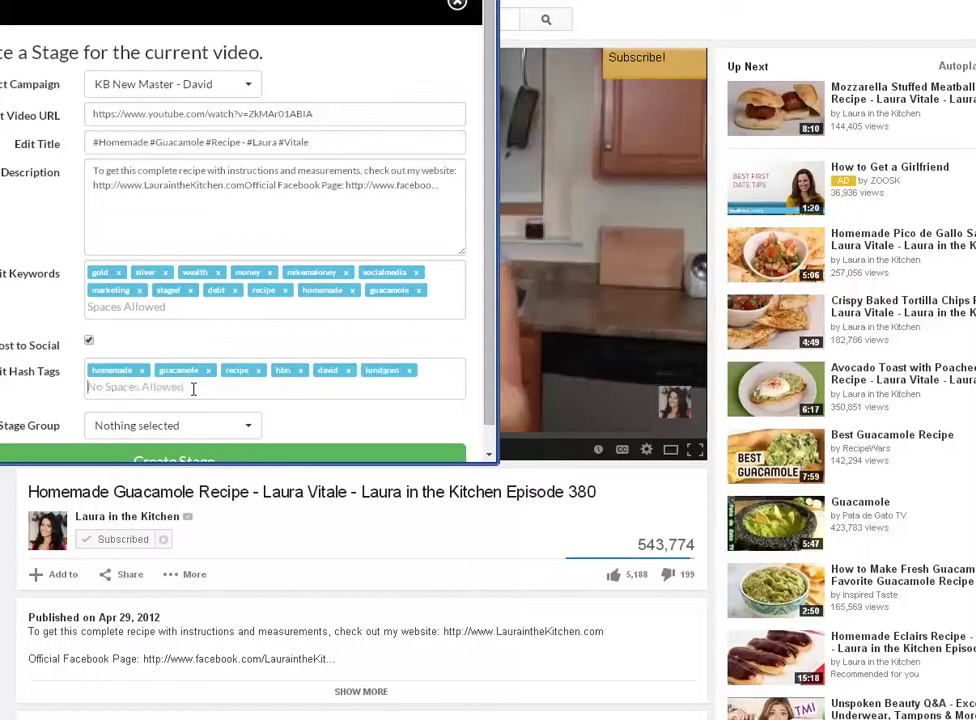
type("staged")
key("Return")
type("soi")
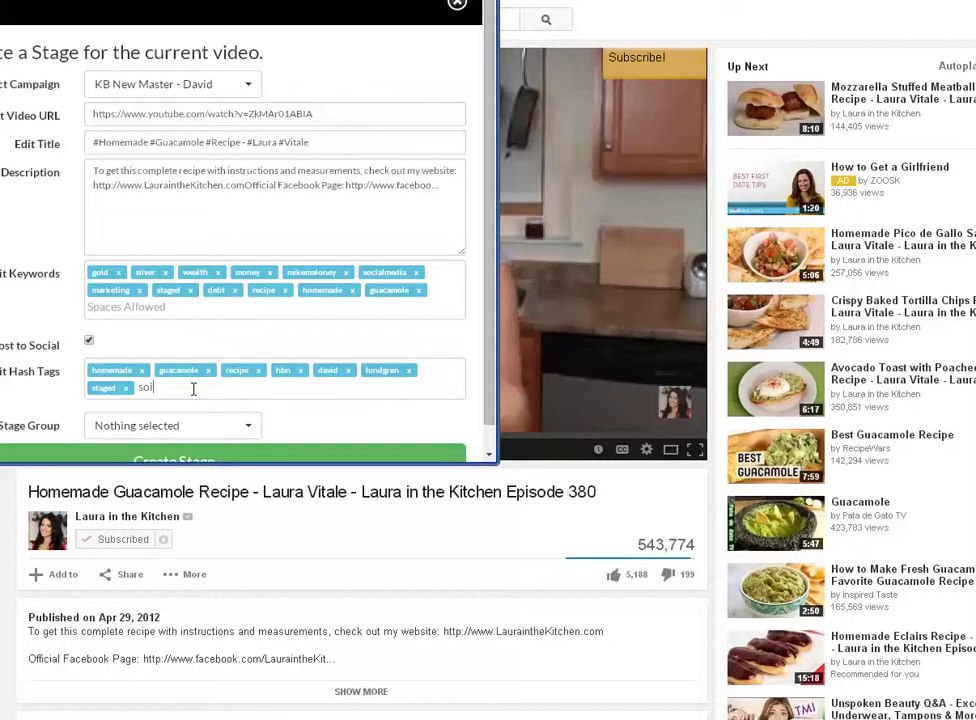
type("cialmedia")
key("Return")
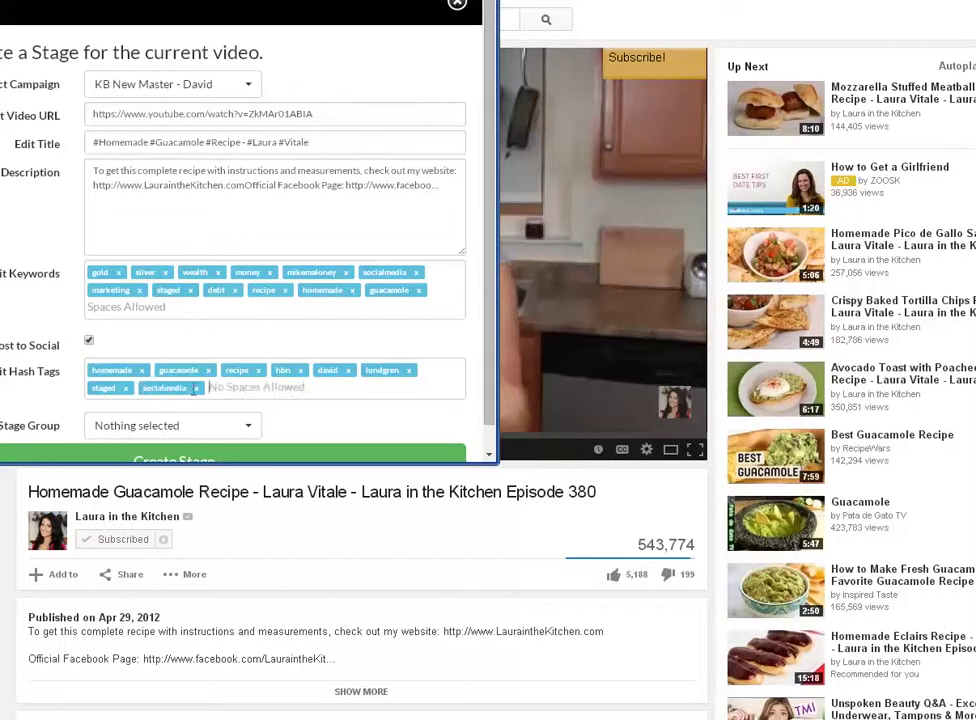
type("marketing")
key("Return")
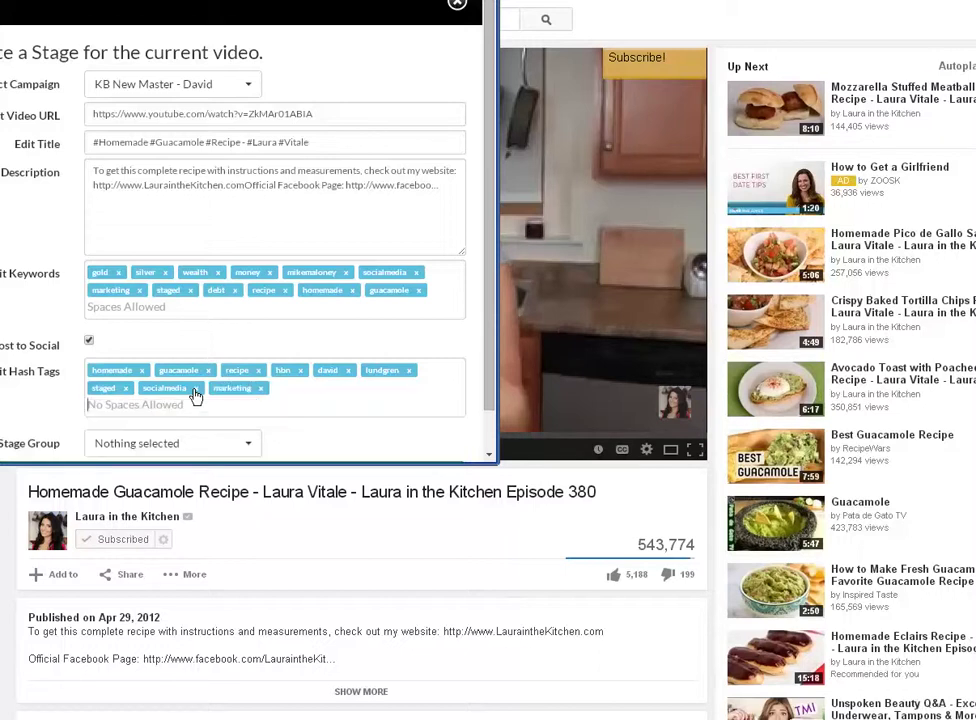
type("viralvideos")
key("Return")
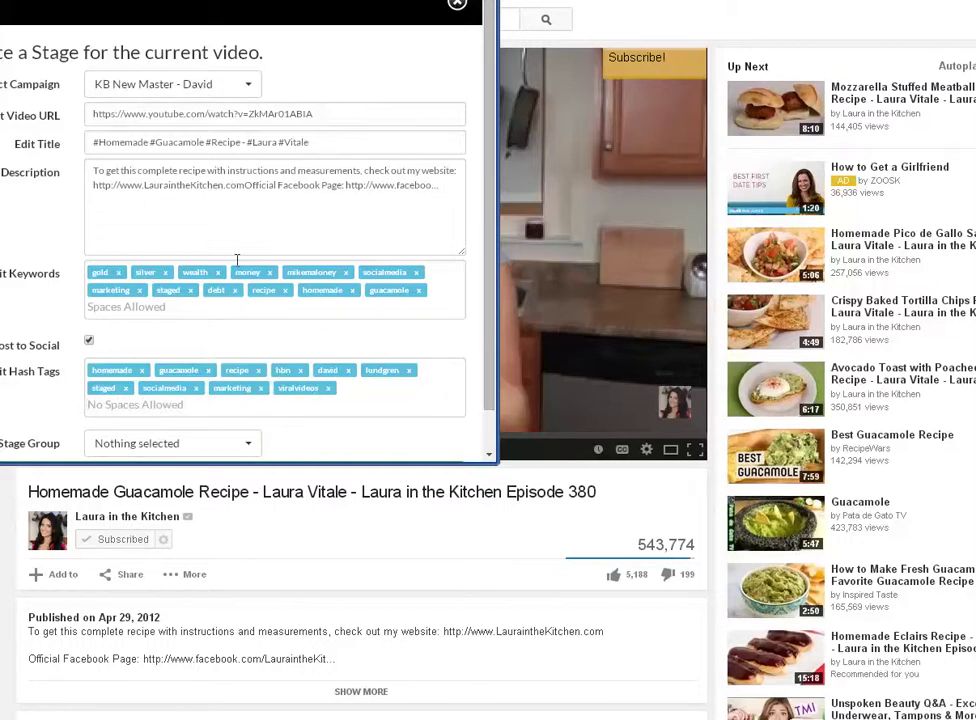
- Put the stage in the recipes group and create it
left_click(246, 445)
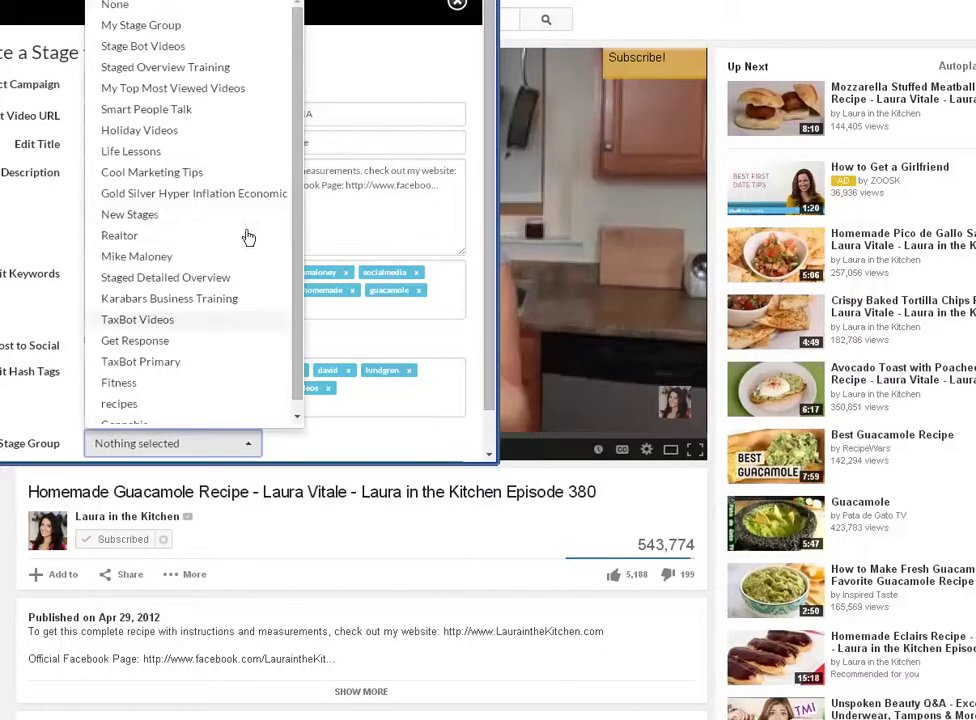
left_click(125, 404)
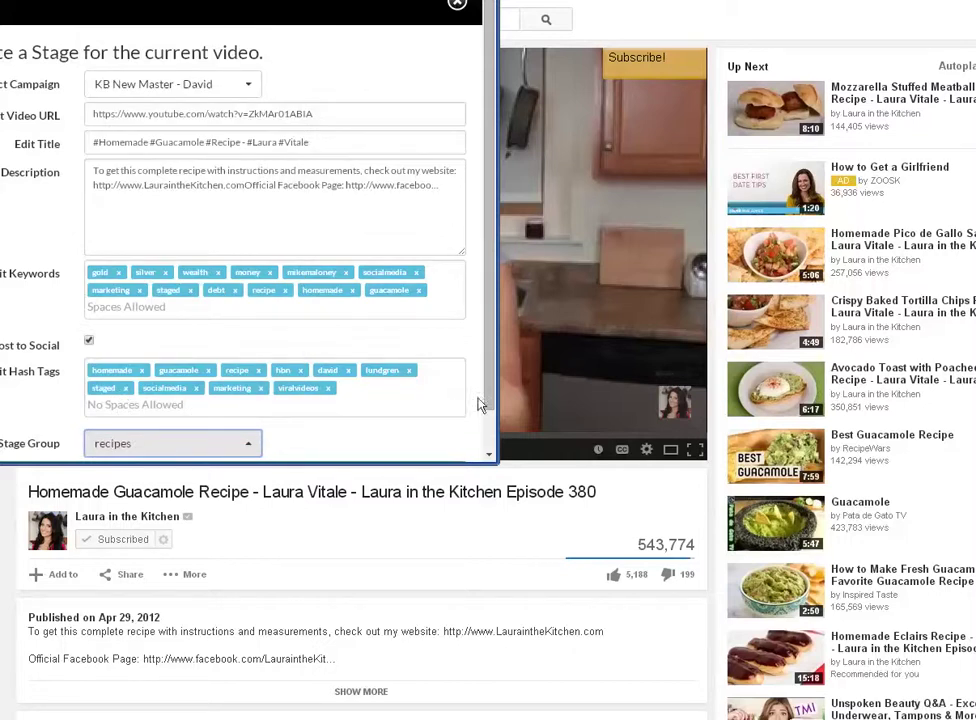
scroll(478, 404, "down", 1)
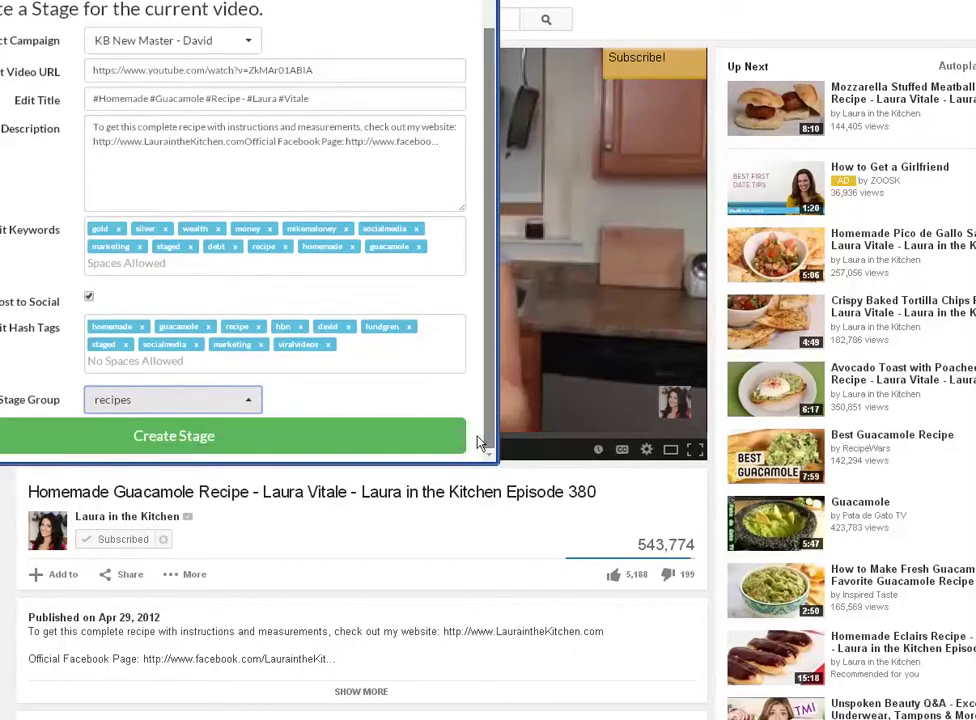
left_click(271, 438)
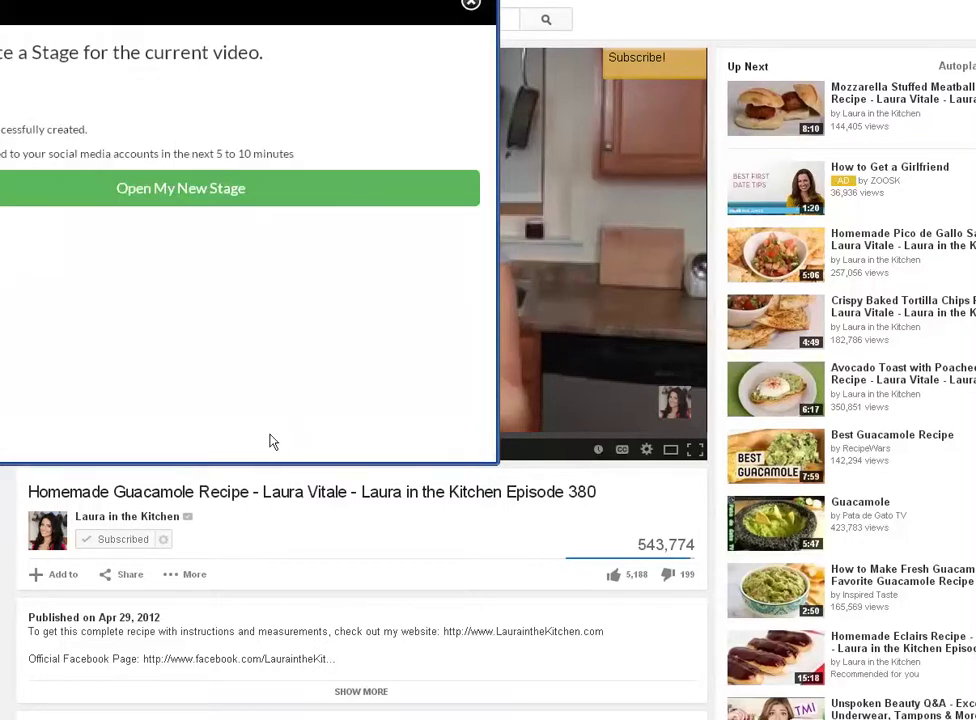
- Open the newly created guacamole stage page from the success dialog
left_click(200, 190)
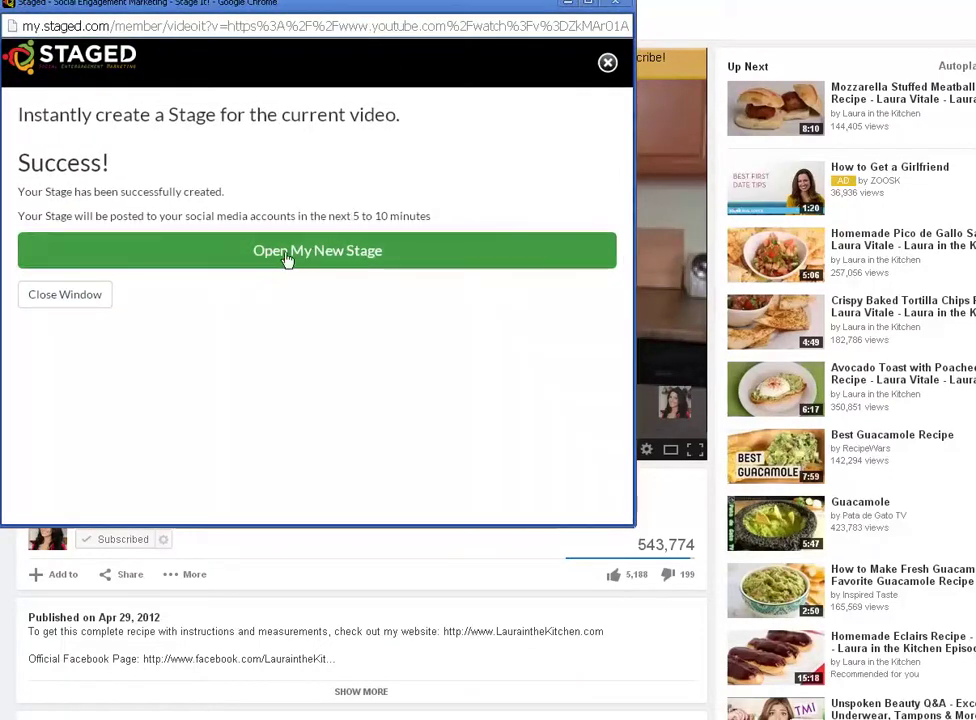
left_click(285, 260)
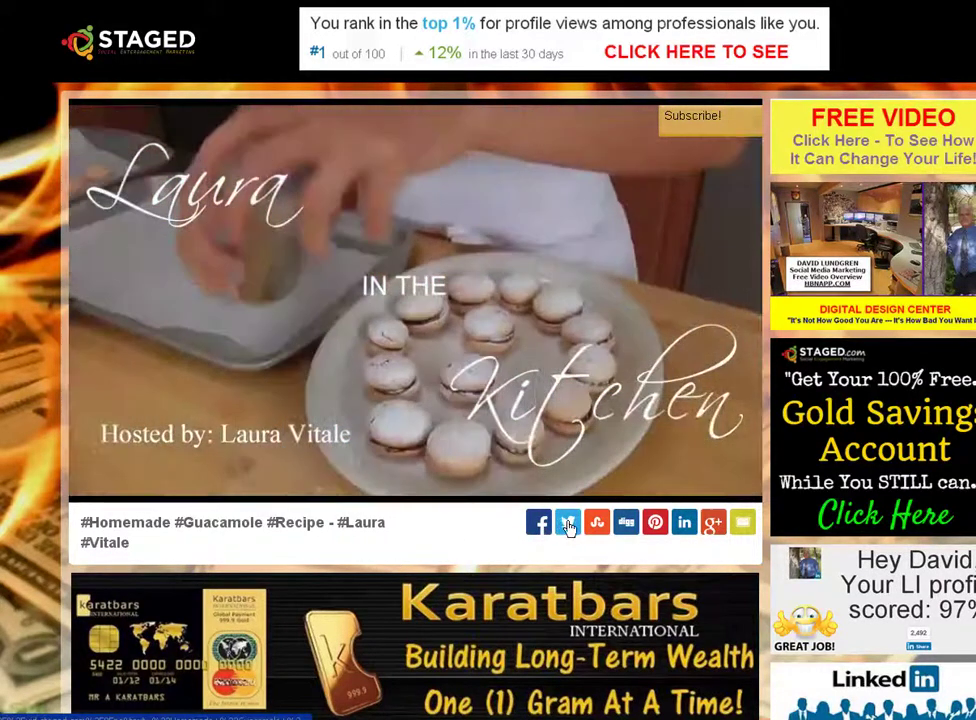
- Copy the hashtagged title and vid.staged.com/05po link in the Twitter share box, then tweet it
left_click(569, 527)
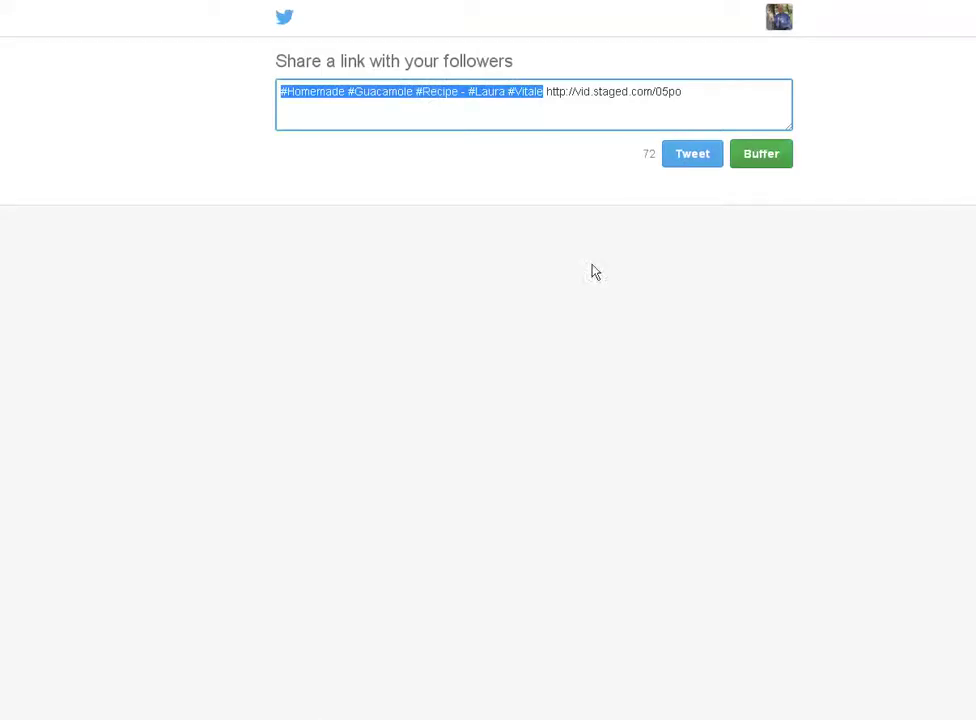
triple_click(604, 91)
right_click(605, 92)
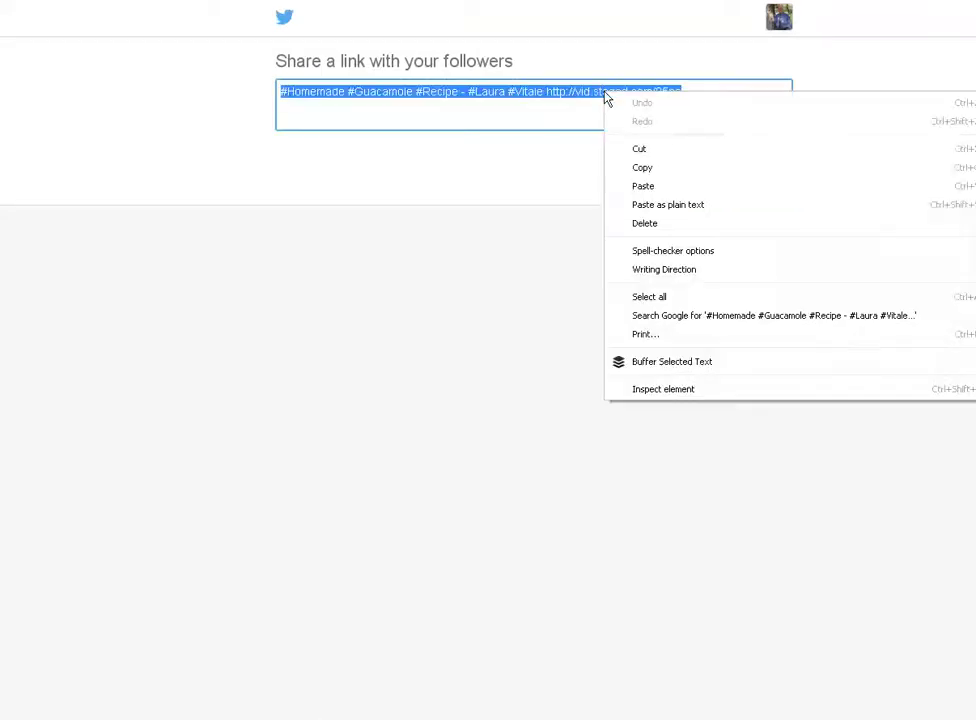
left_click(642, 167)
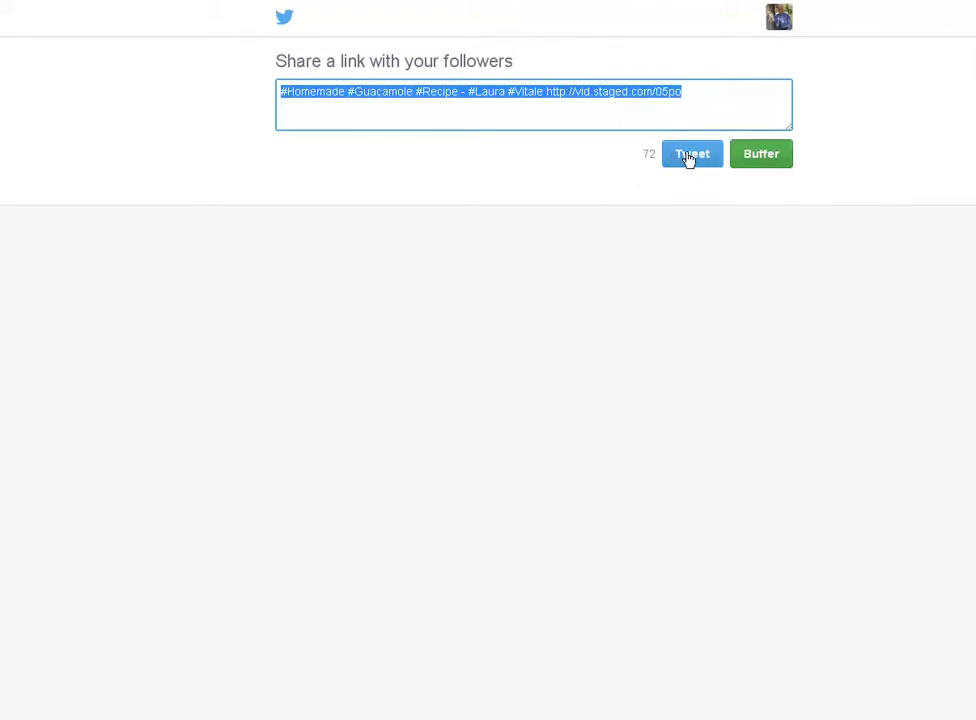
left_click(689, 159)
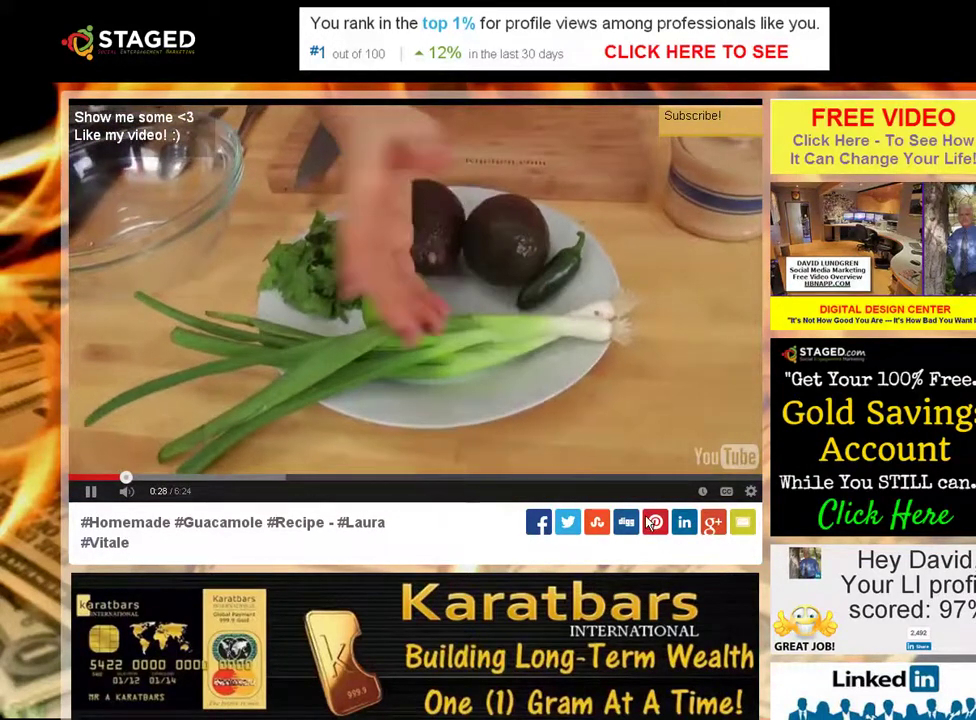
- Share the stage on LinkedIn, then bring up the Google+ share box
left_click(684, 529)
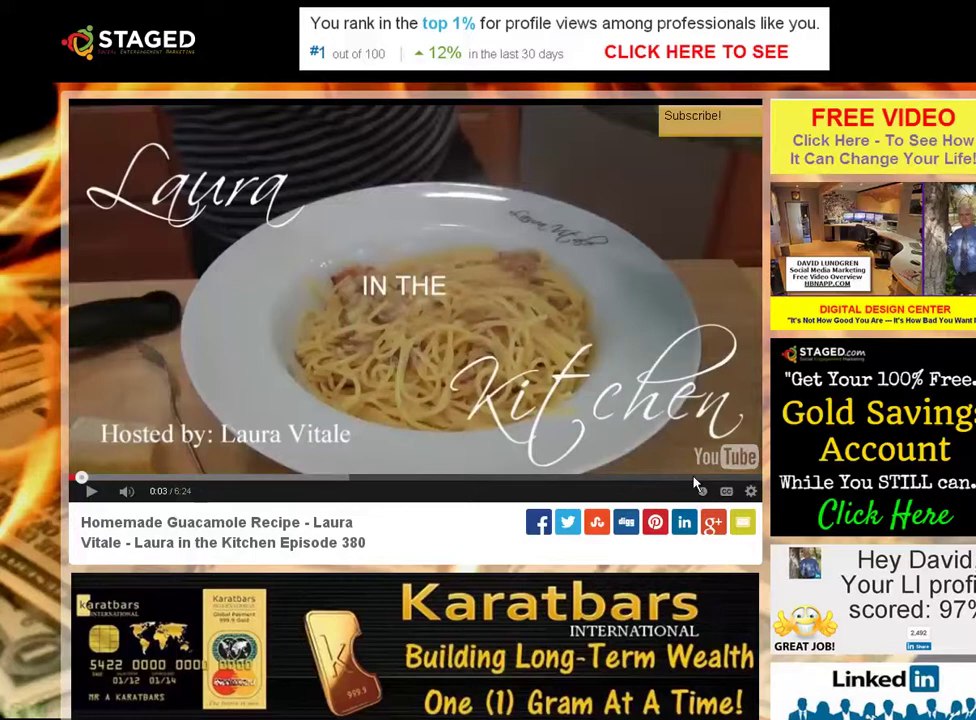
left_click(713, 525)
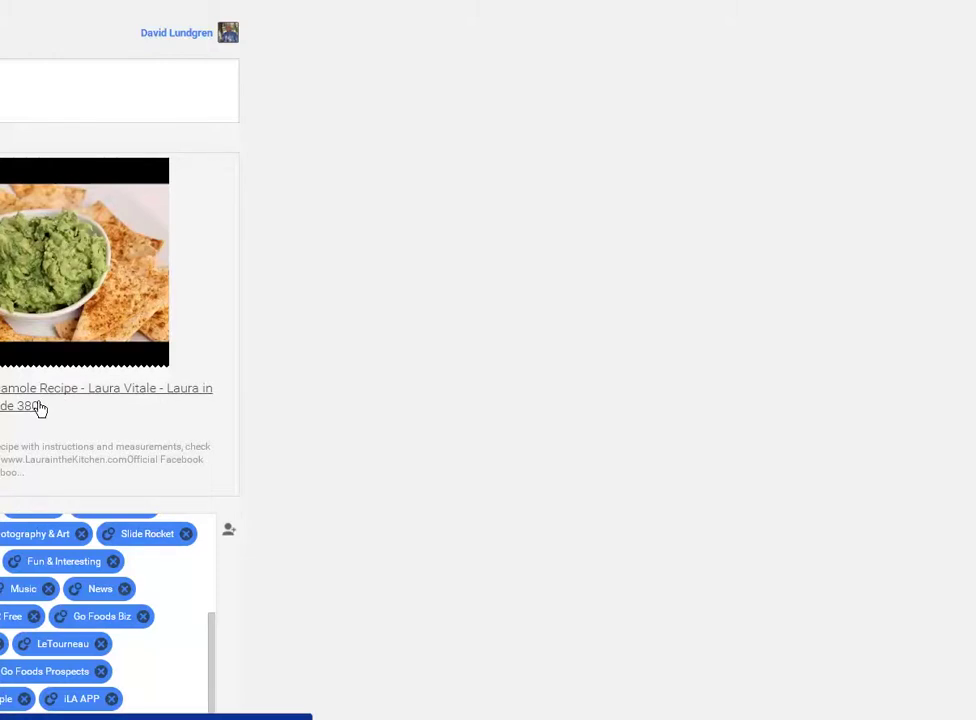
- Paste the copied guacamole hashtags and stage link into the Google+ post, then review the circles
right_click(73, 81)
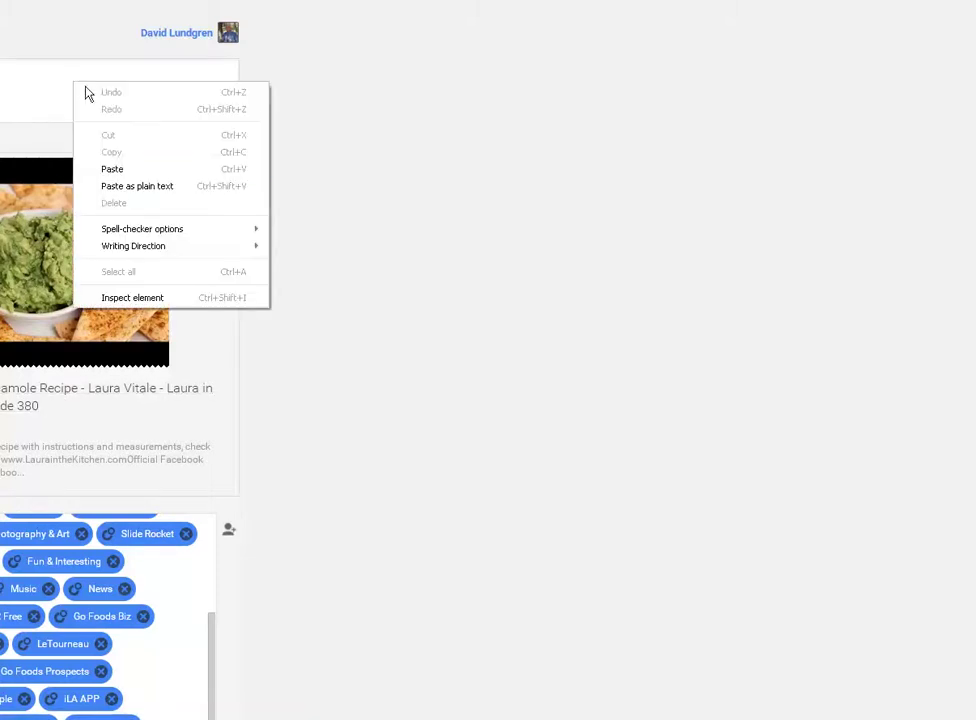
left_click(115, 169)
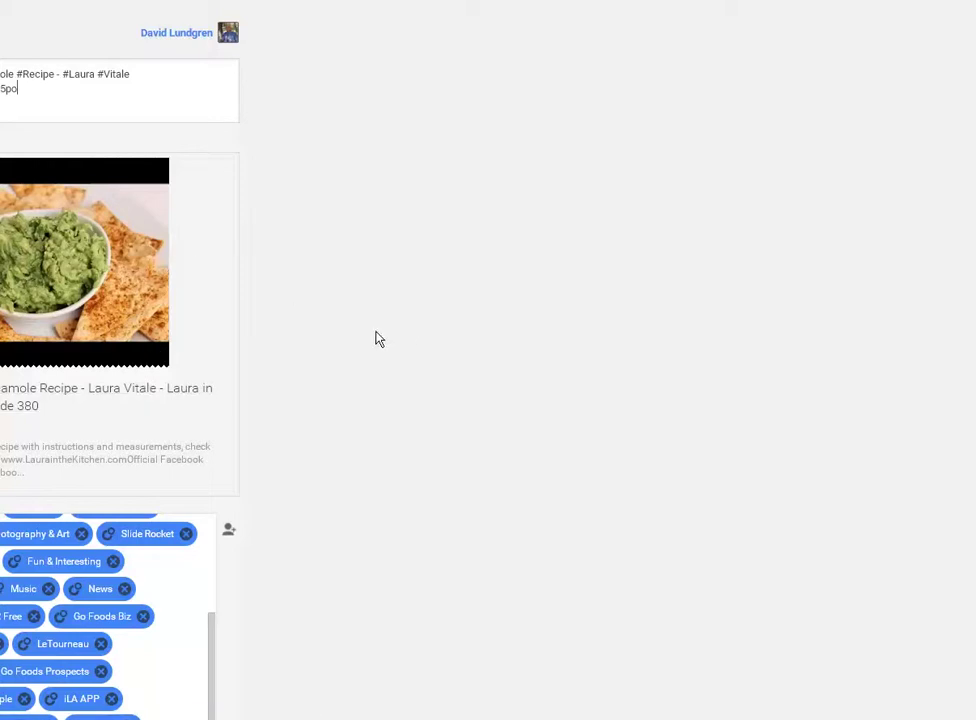
scroll(378, 336, "down", 1)
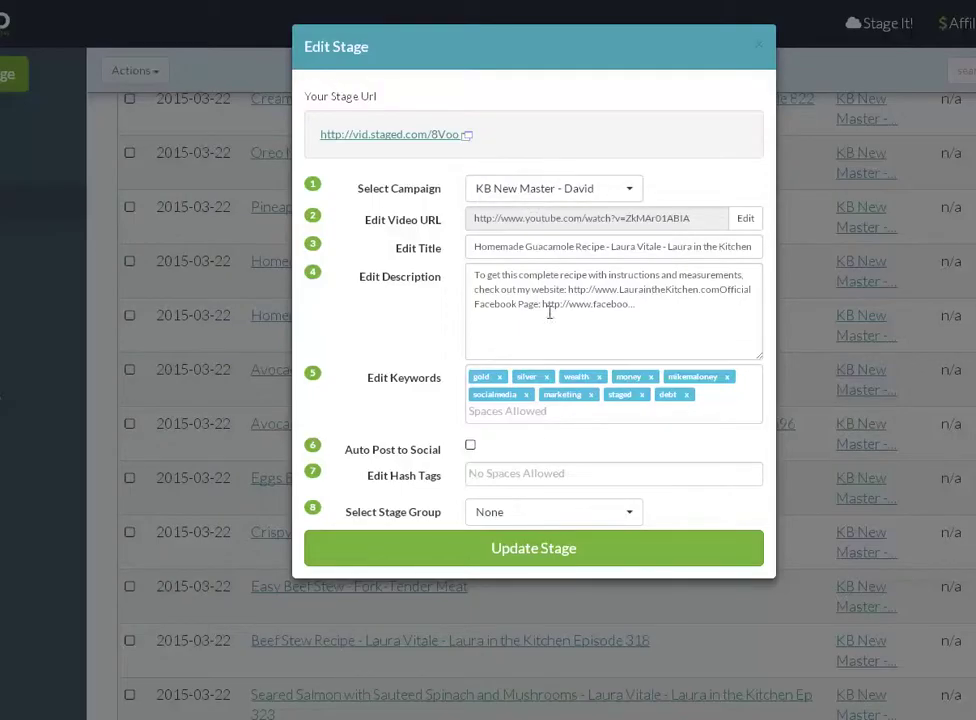
- Save the Homemade Guacamole Recipe stage edits and dismiss the update confirmation
left_click(521, 553)
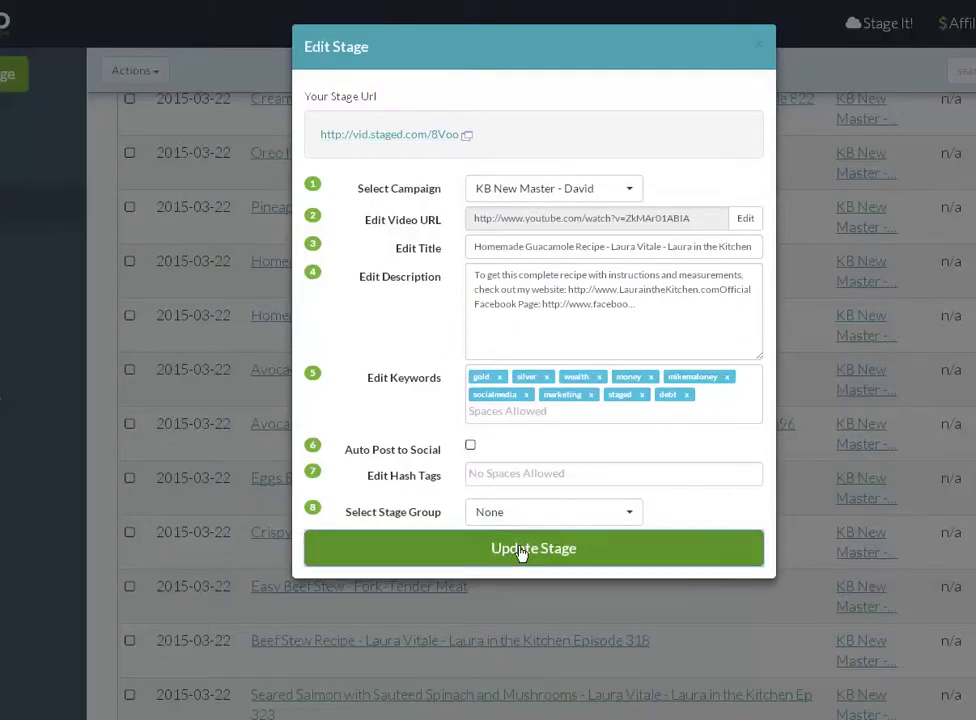
left_click(512, 300)
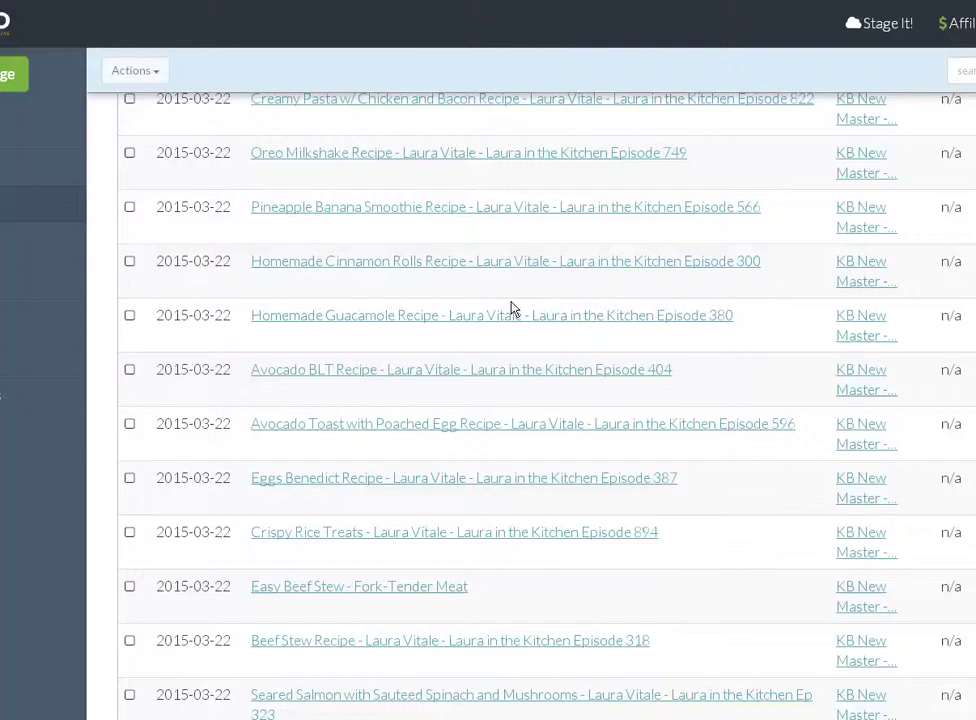
- Open Stage Center and scroll through the stage list to the Homemade Guacamole Recipe entry
left_click(35, 232)
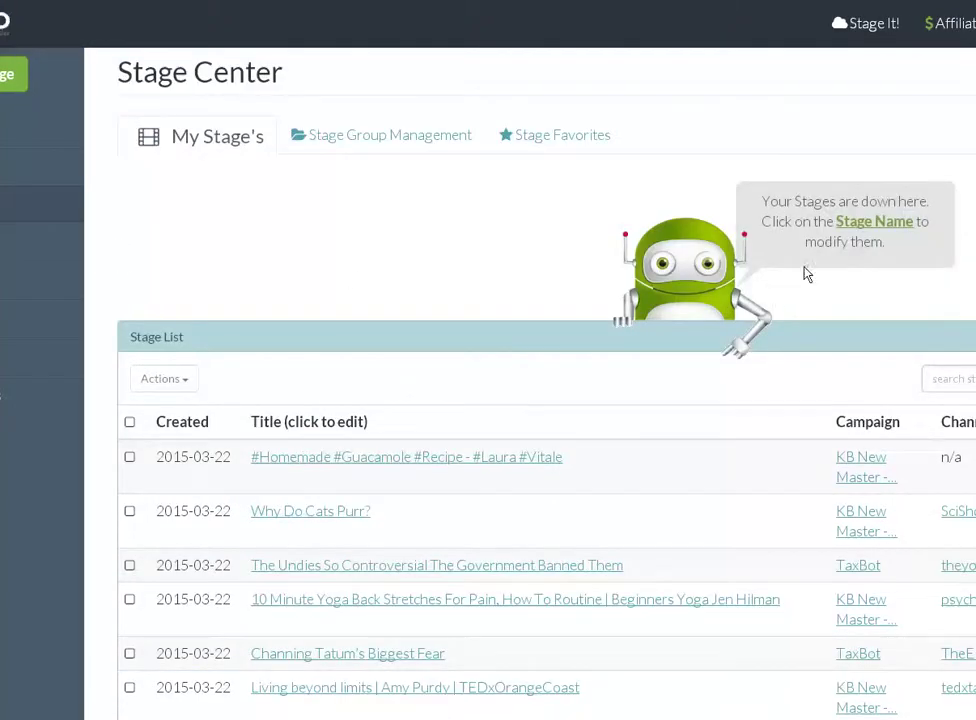
scroll(530, 400, "down", 5)
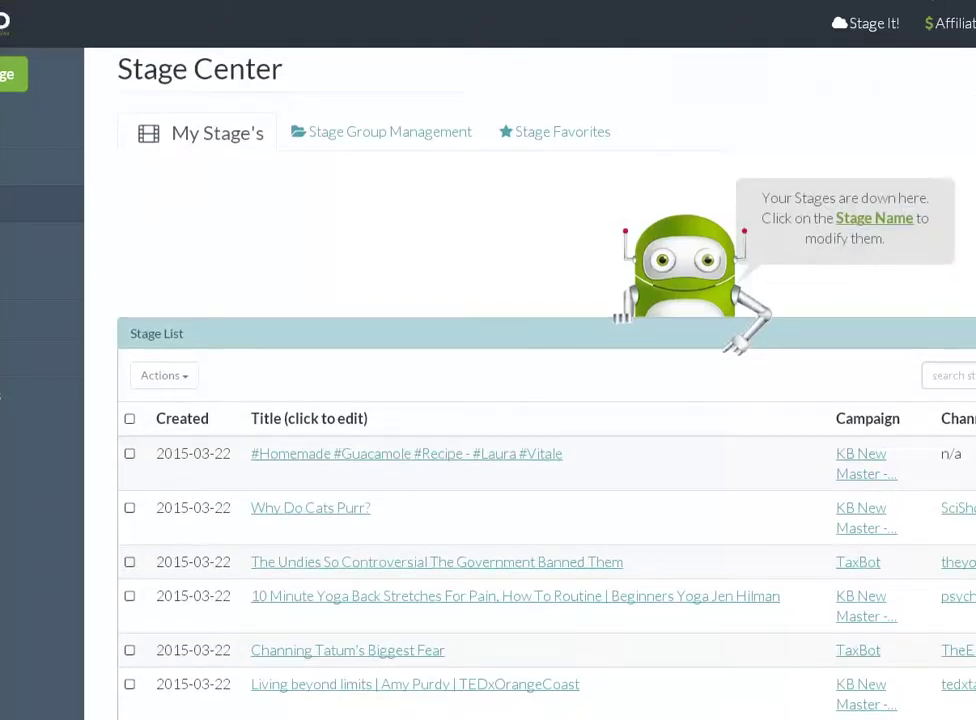
scroll(530, 400, "down", 1)
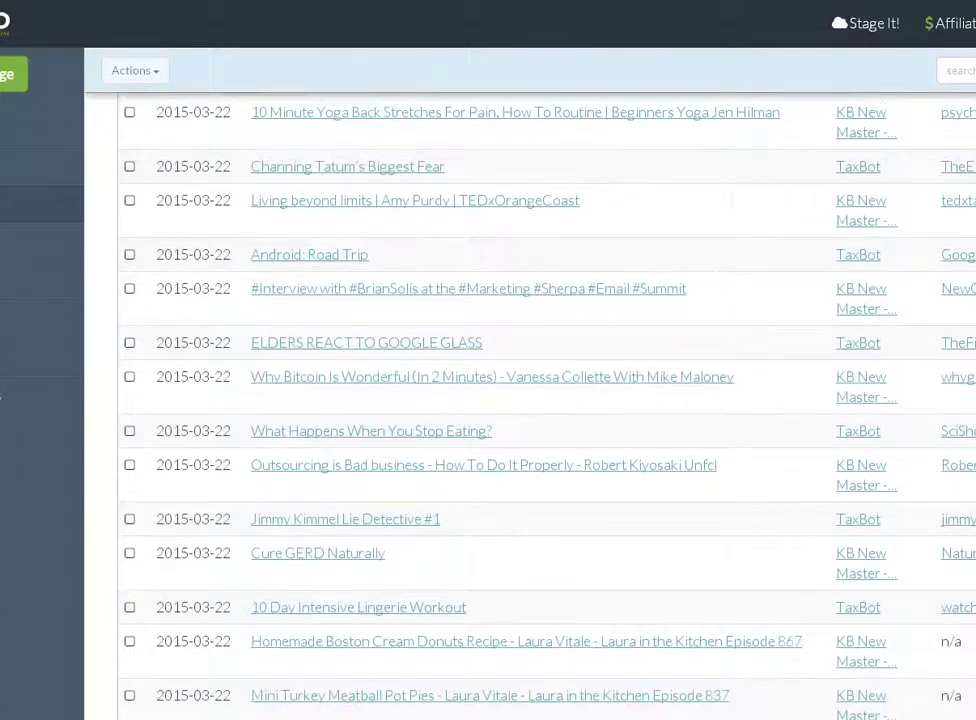
scroll(530, 400, "up", 3)
scroll(530, 400, "down", 5)
scroll(530, 400, "down", 4)
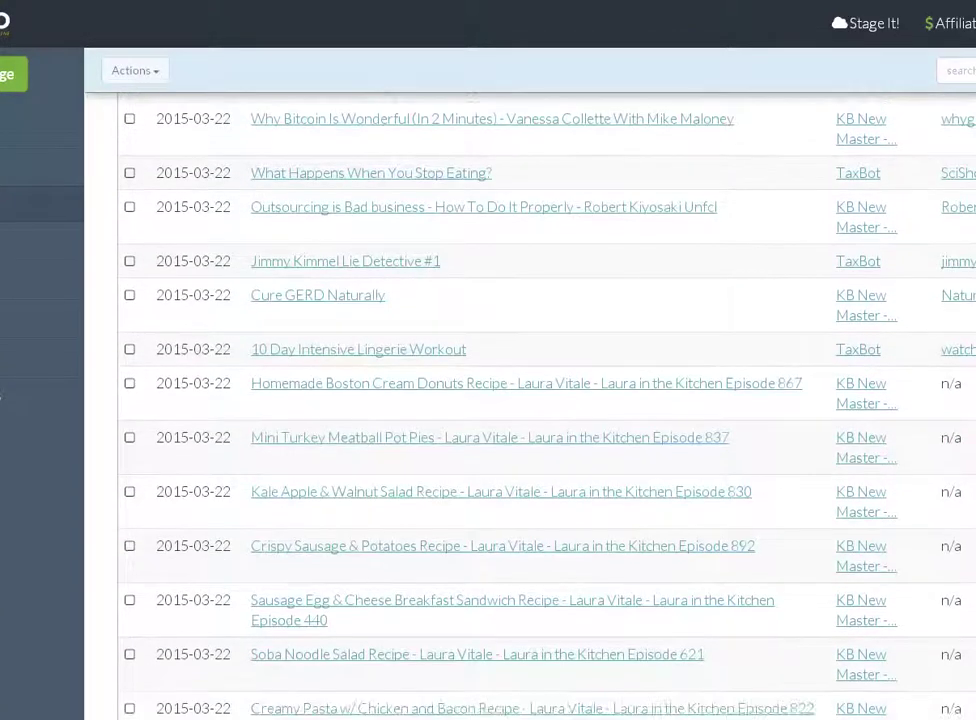
scroll(530, 400, "down", 6)
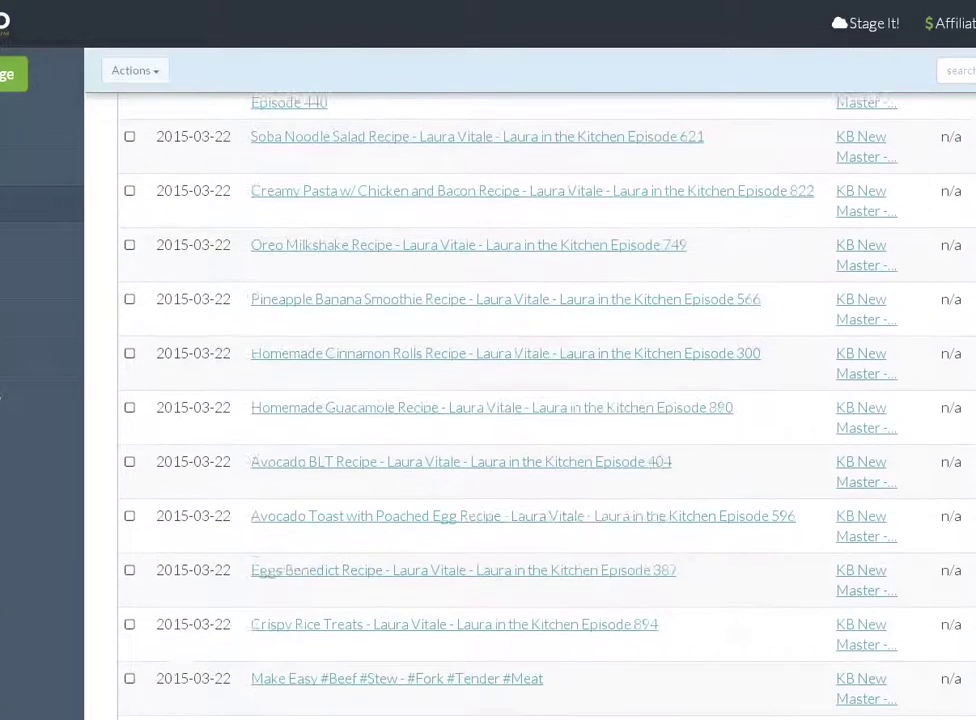
scroll(530, 400, "down", 2)
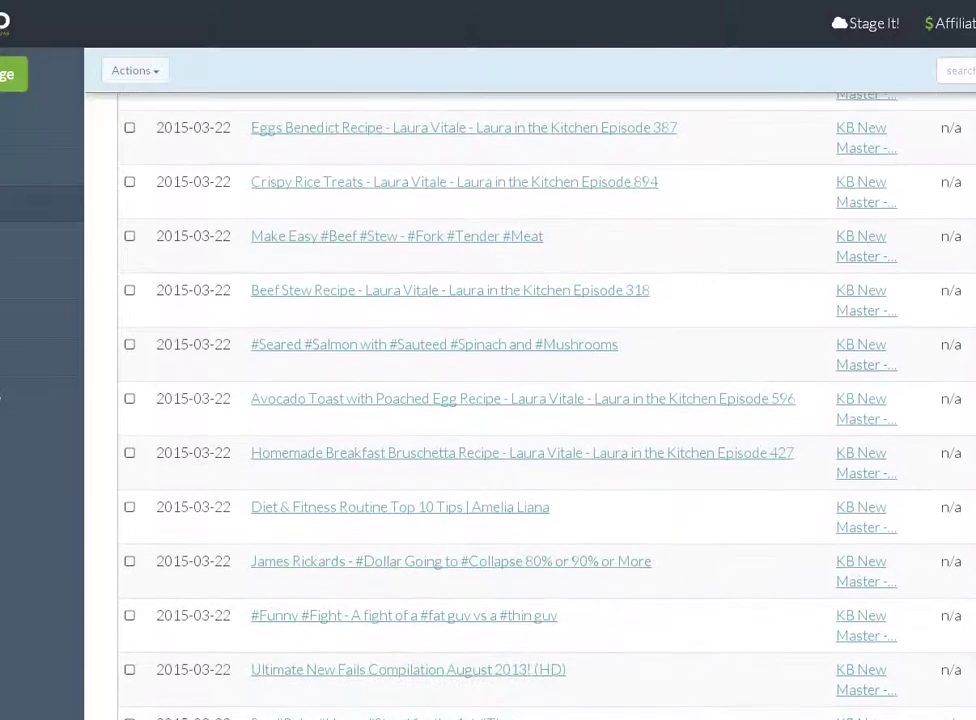
scroll(530, 400, "down", 3)
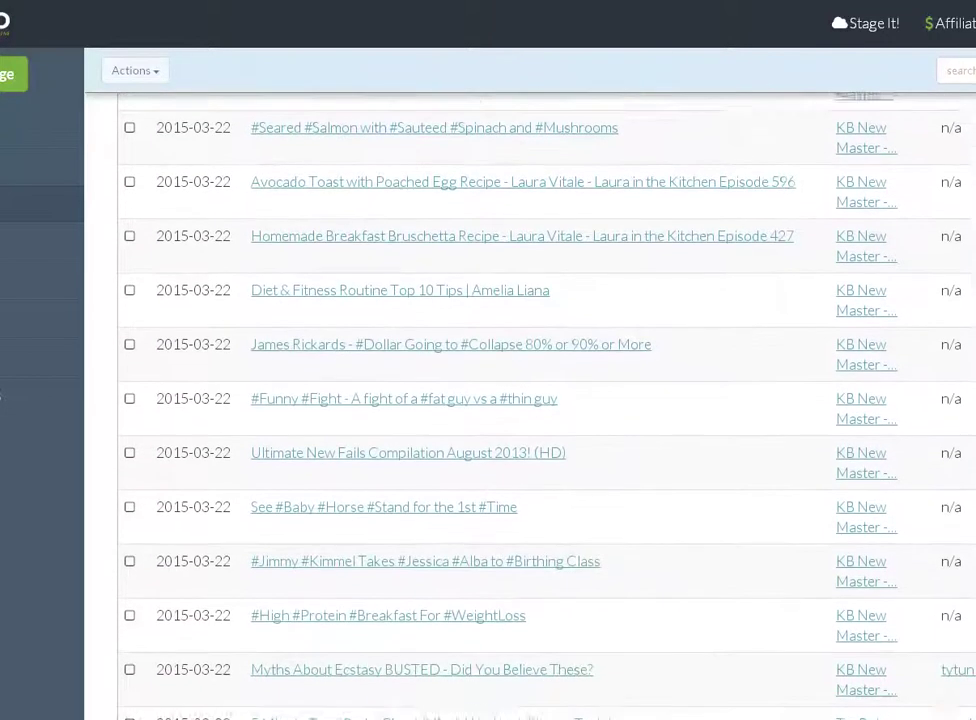
scroll(530, 400, "down", 1)
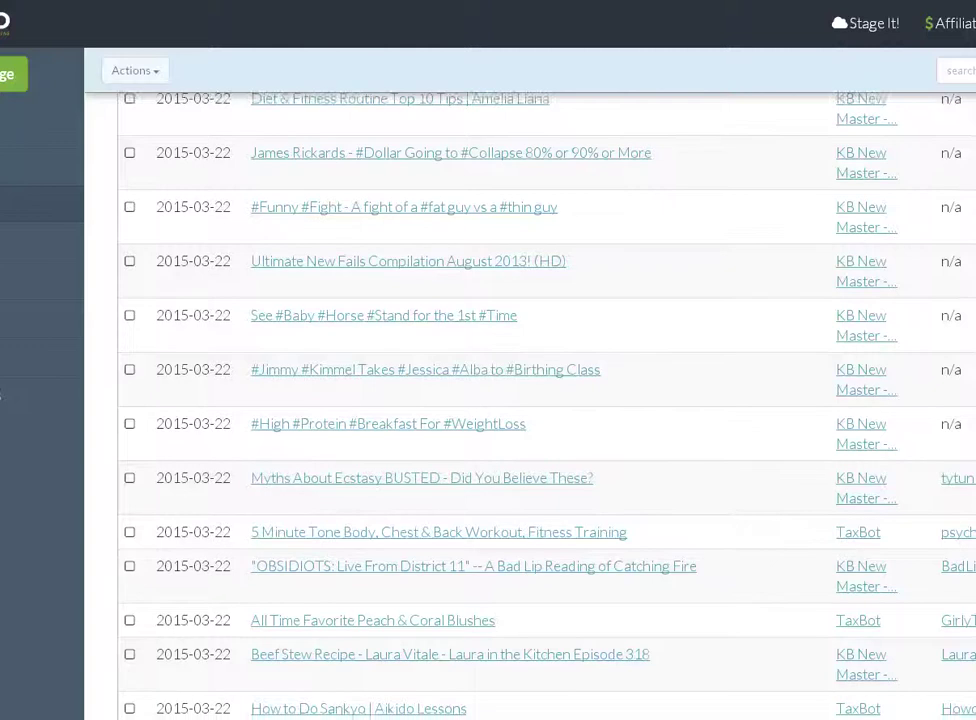
scroll(530, 400, "up", 3)
scroll(530, 400, "up", 2)
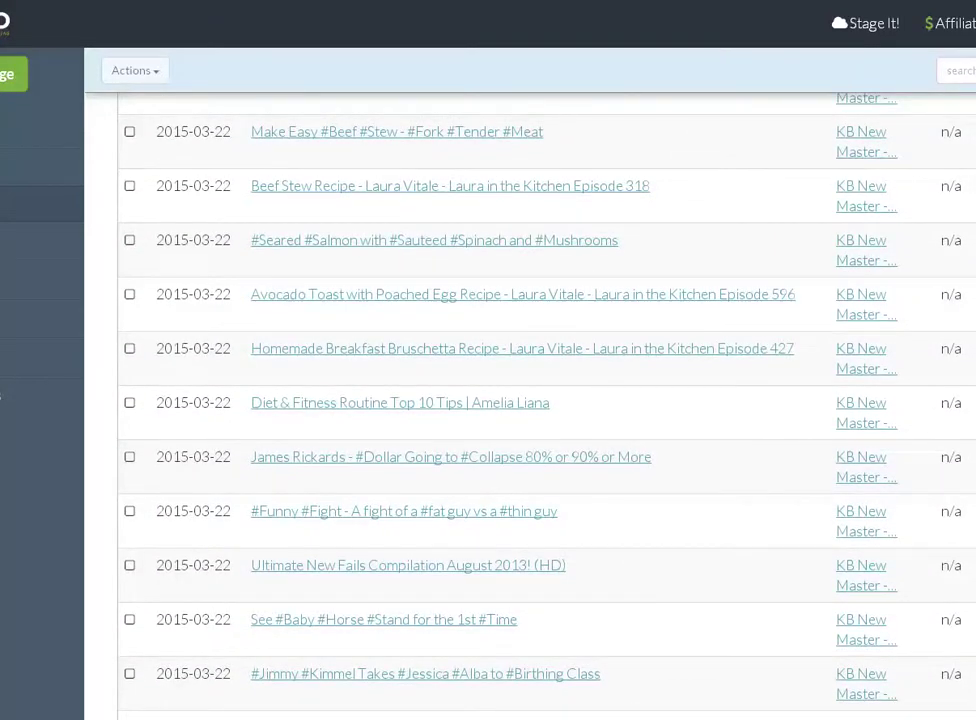
scroll(530, 400, "down", 1)
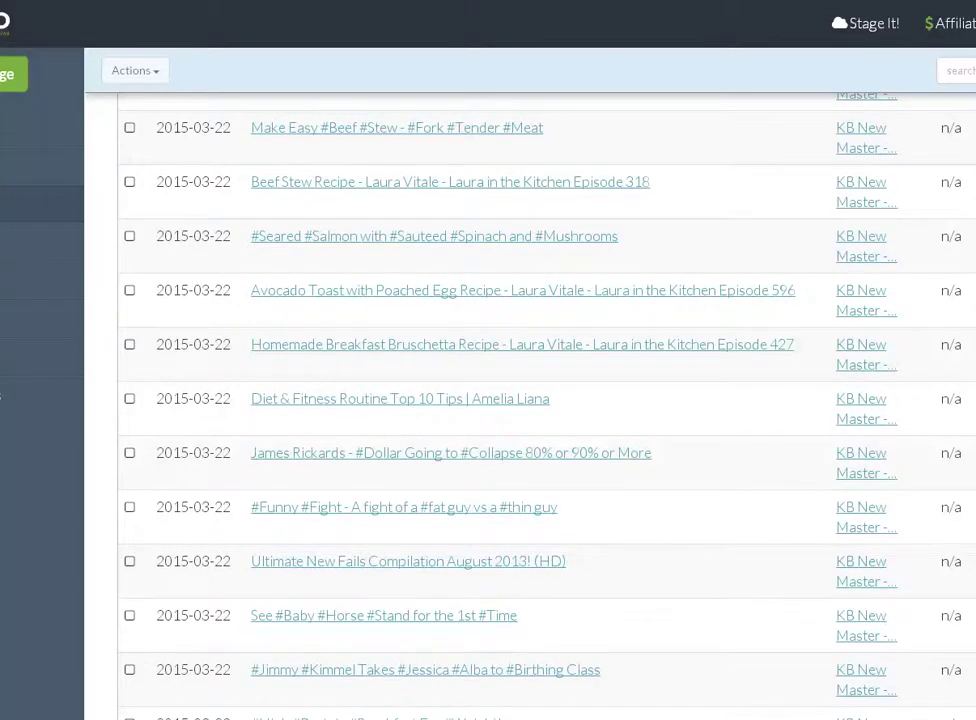
scroll(530, 400, "up", 1)
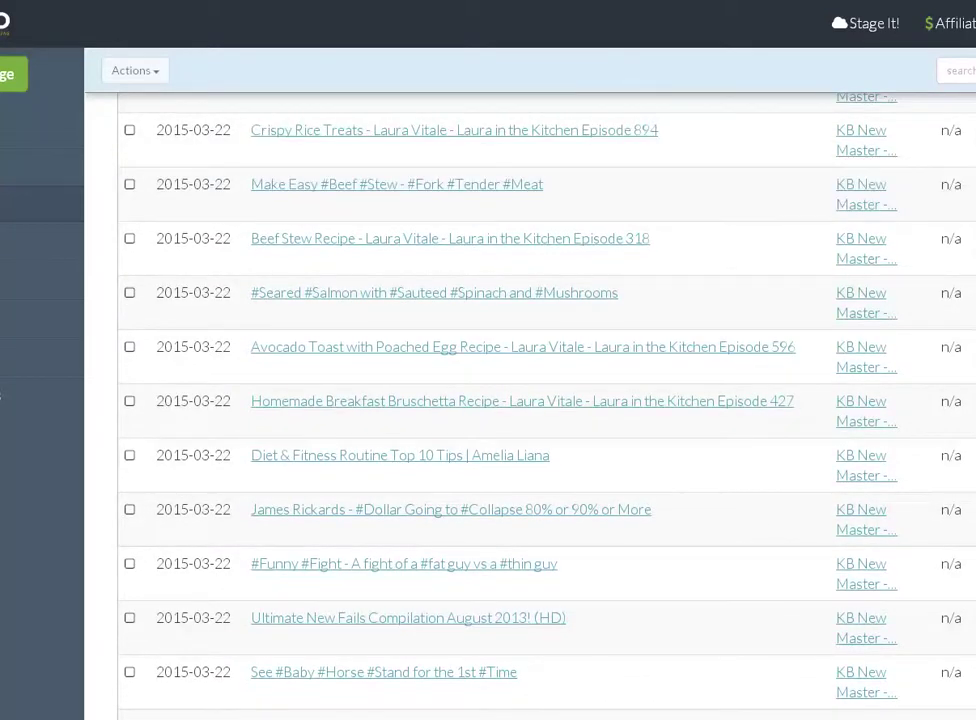
scroll(530, 400, "down", 1)
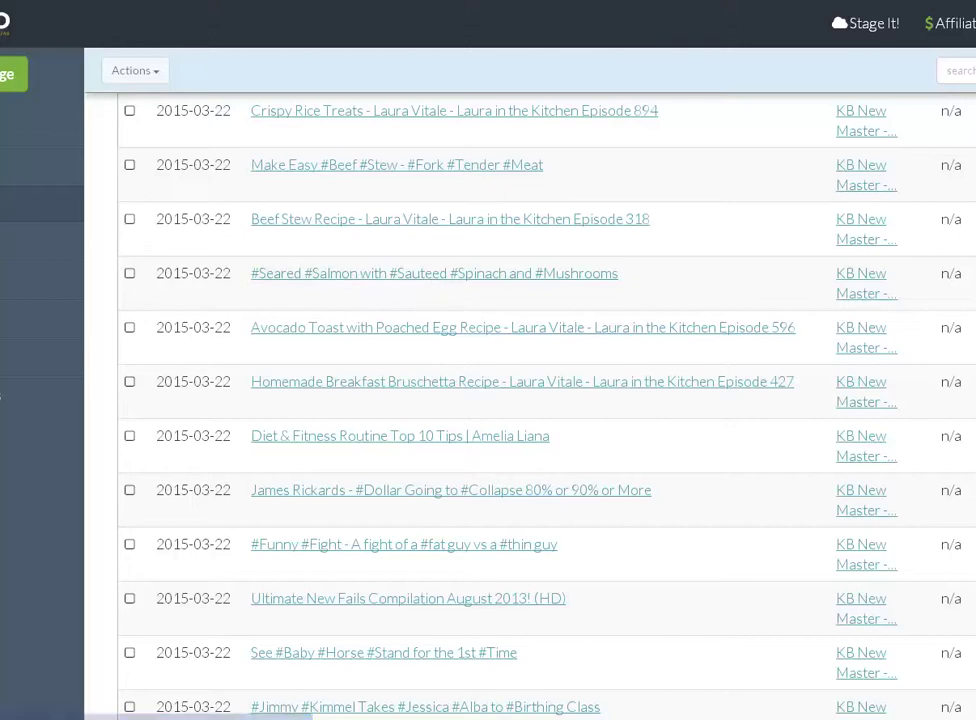
scroll(530, 400, "up", 10)
scroll(530, 400, "up", 8)
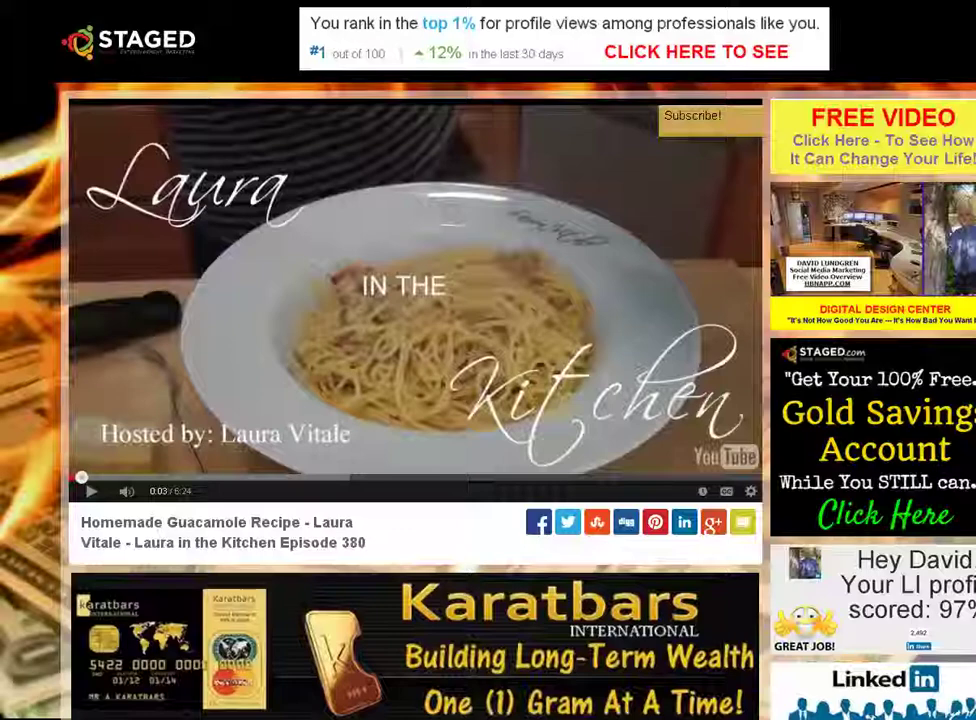
- Play the guacamole video and scroll down to the 57,998-visitor stats chart below the ads
left_click(443, 256)
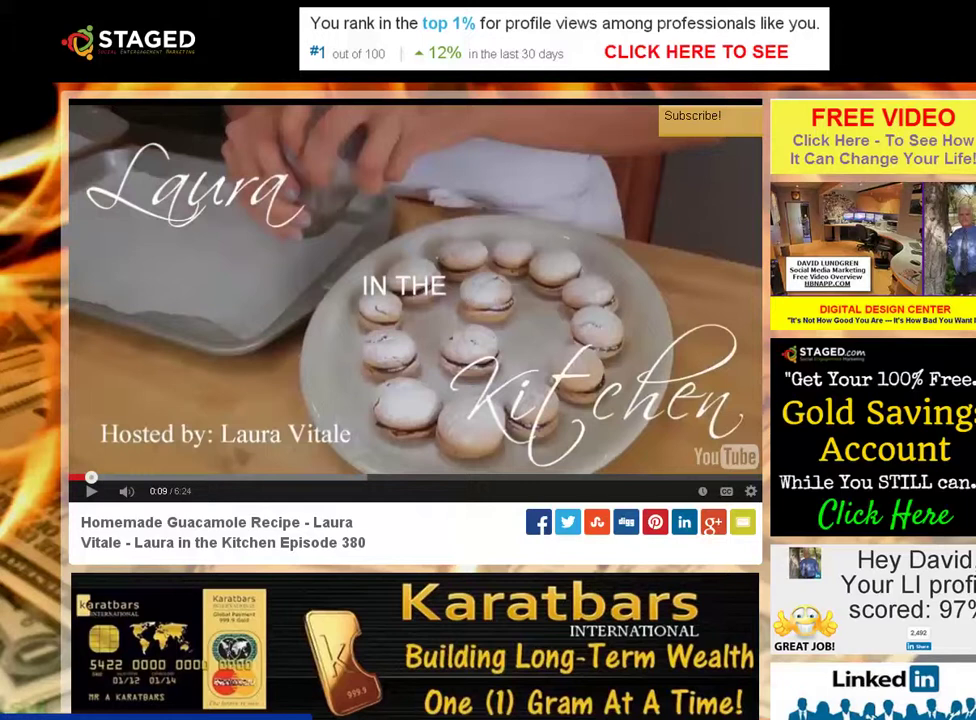
scroll(833, 146, "down", 1)
scroll(512, 400, "up", 1)
scroll(404, 305, "down", 1)
scroll(404, 305, "up", 1)
scroll(884, 125, "down", 2)
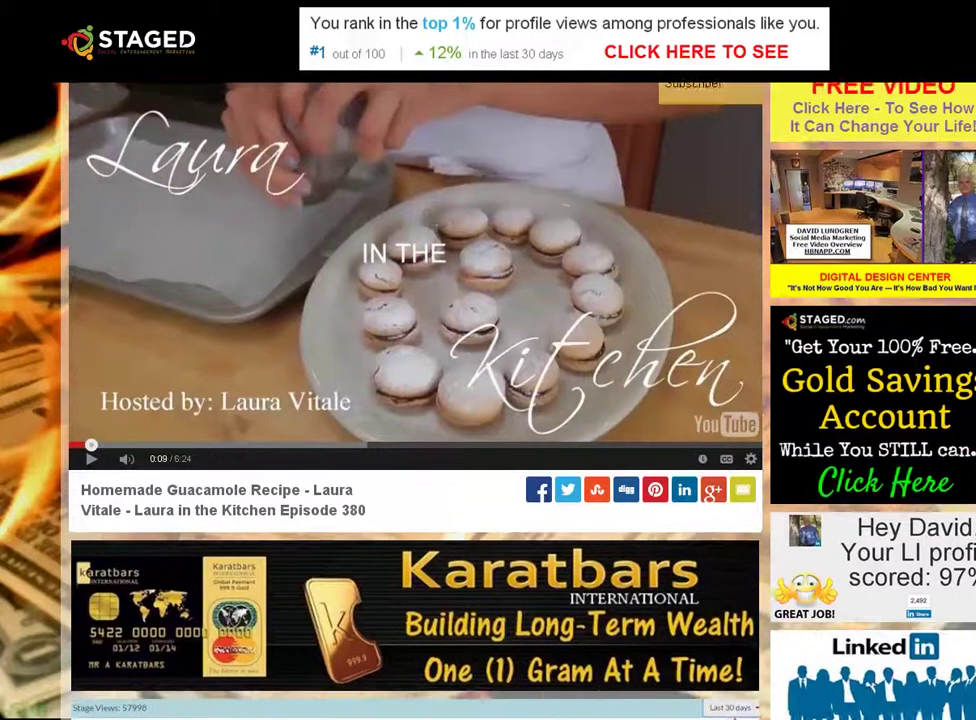
scroll(517, 400, "up", 2)
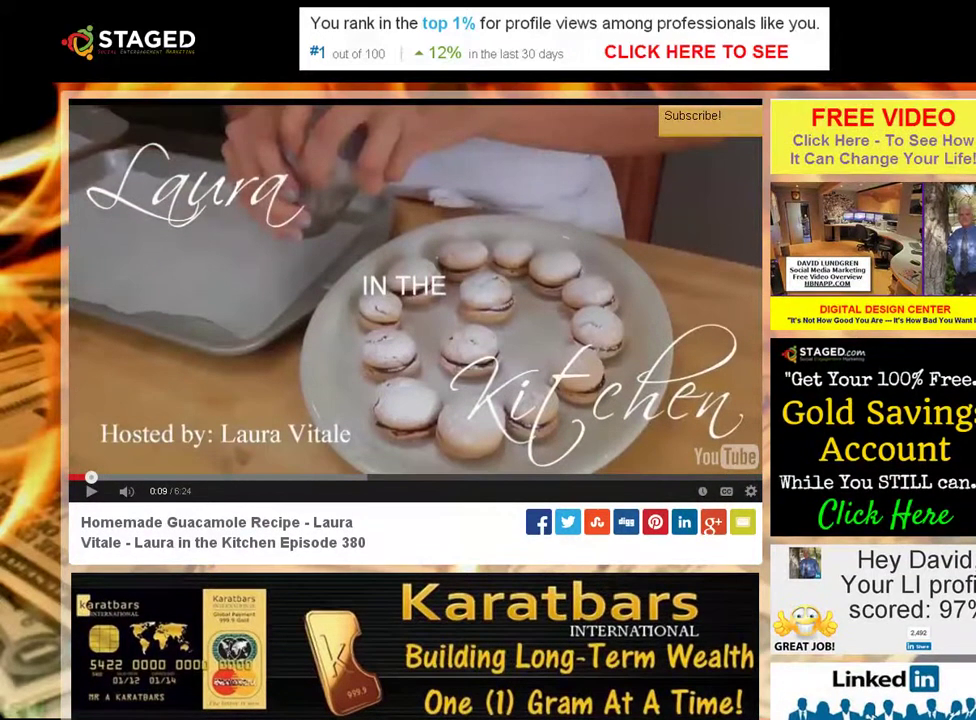
scroll(415, 400, "down", 3)
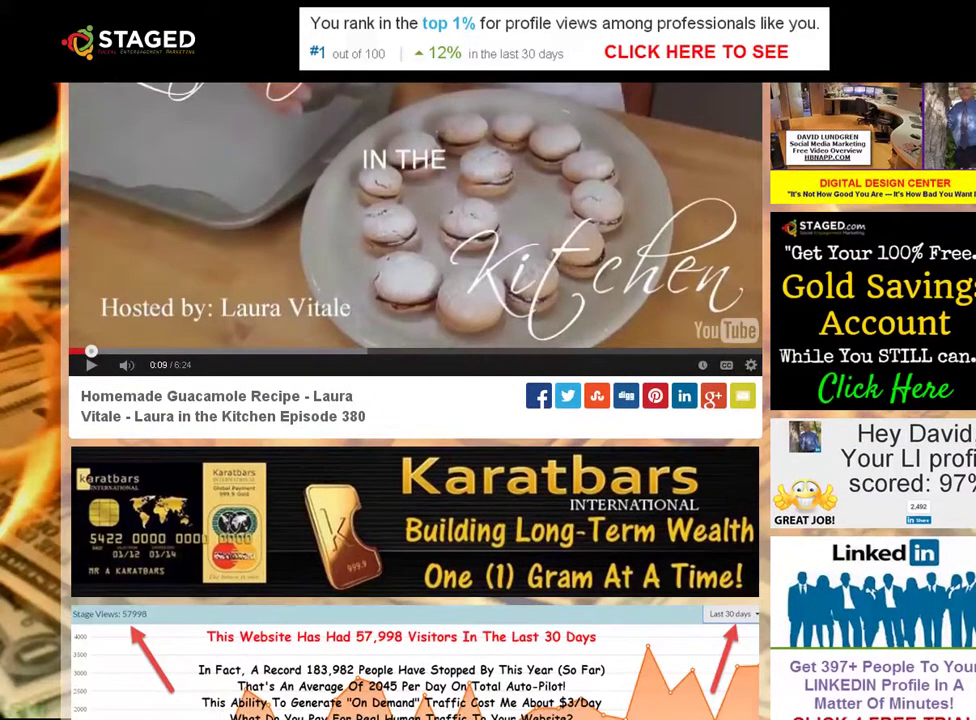
scroll(415, 400, "down", 2)
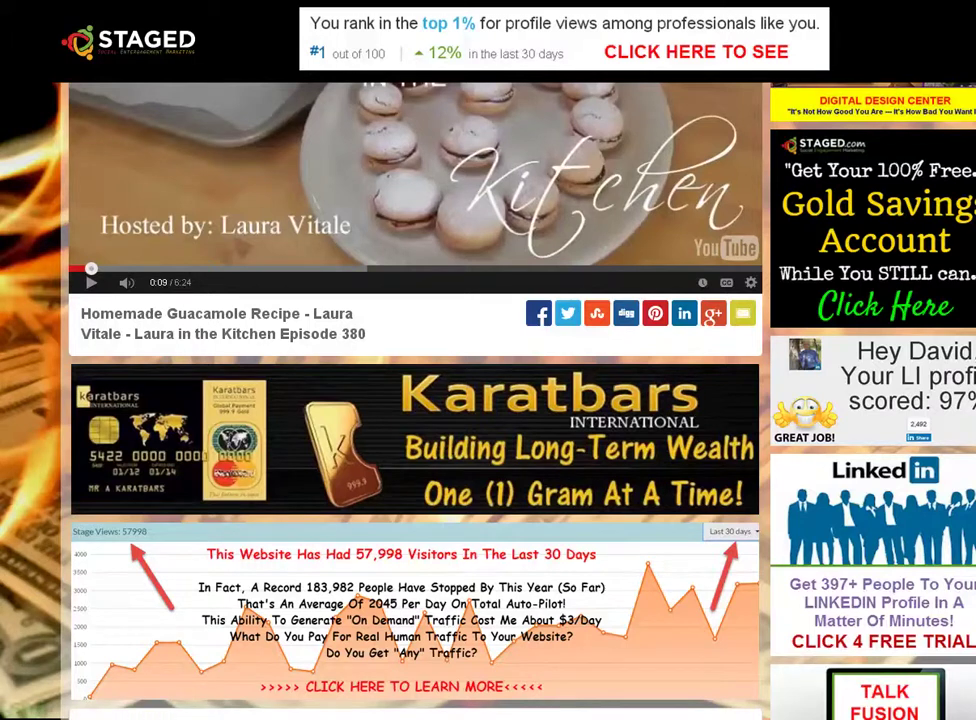
scroll(415, 400, "up", 3)
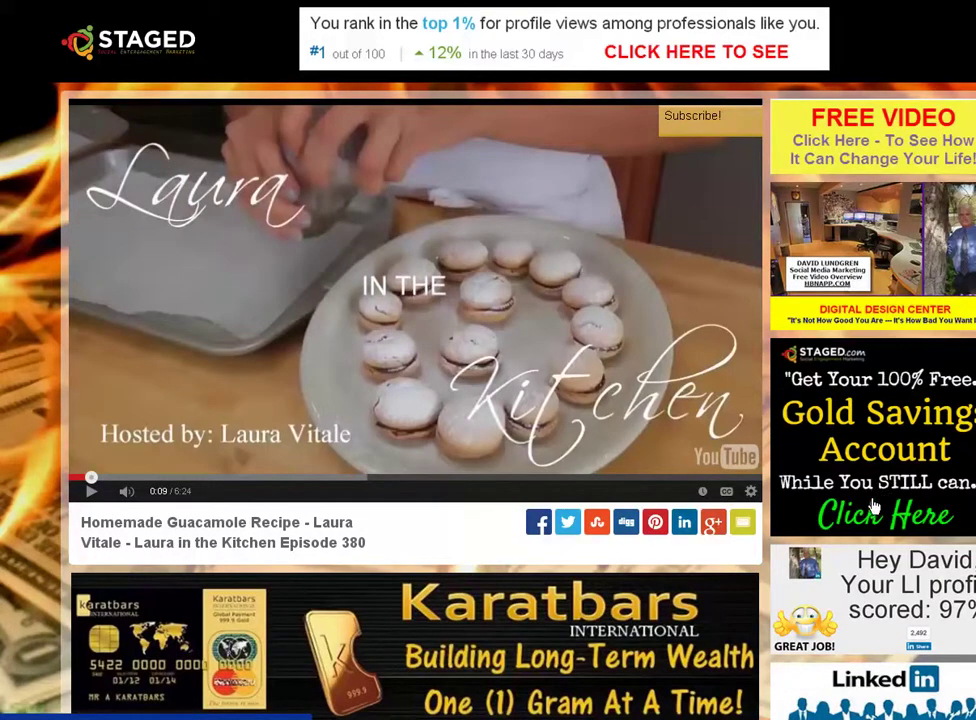
scroll(913, 287, "down", 3)
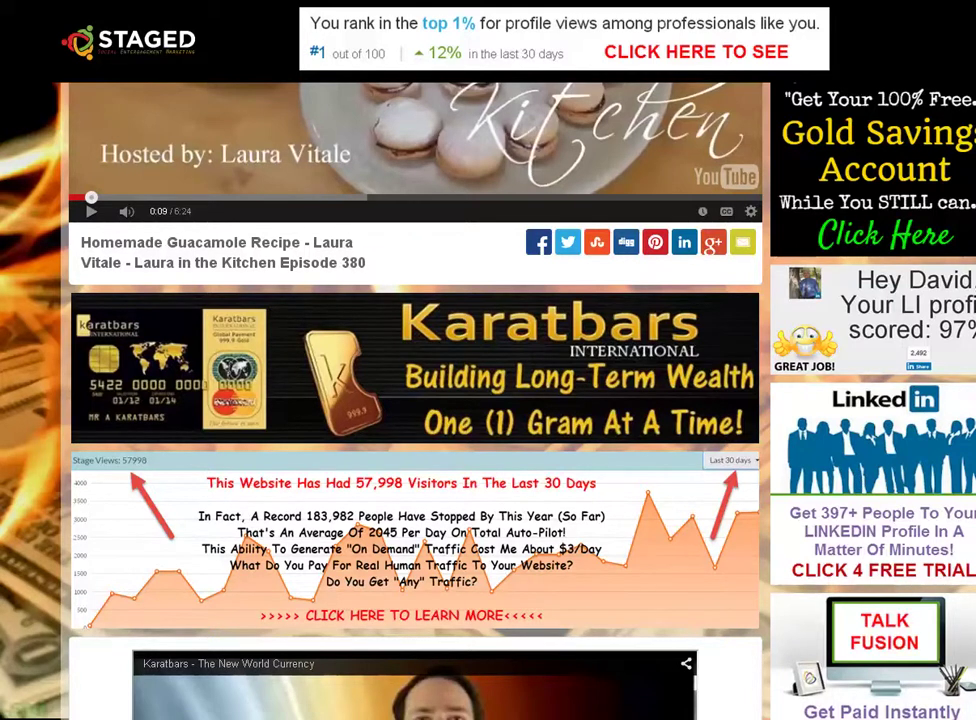
scroll(415, 400, "down", 4)
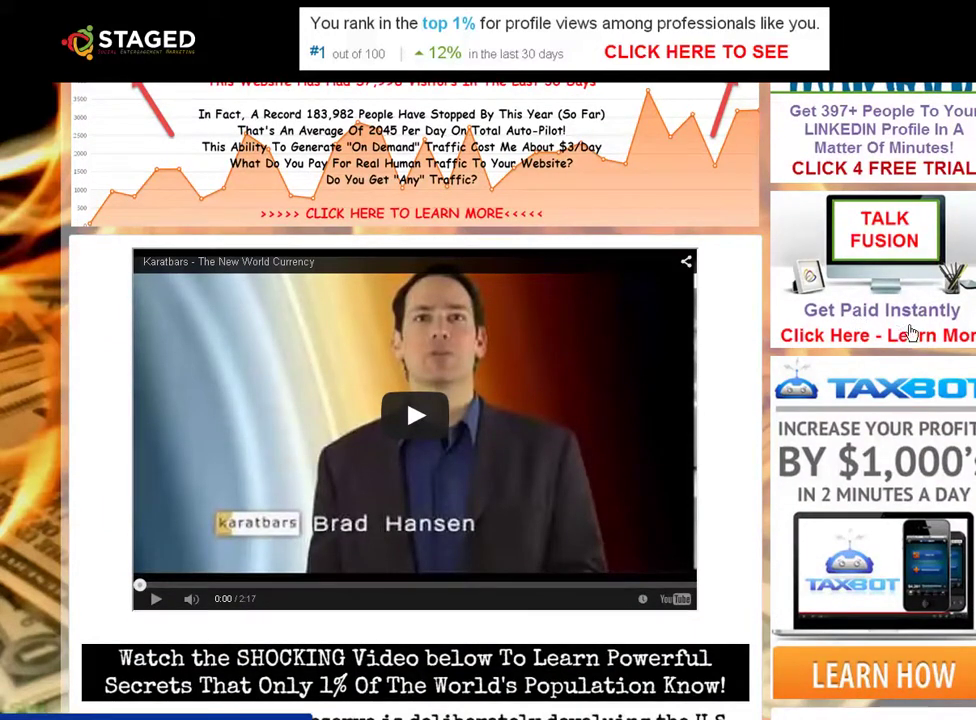
scroll(912, 333, "down", 1)
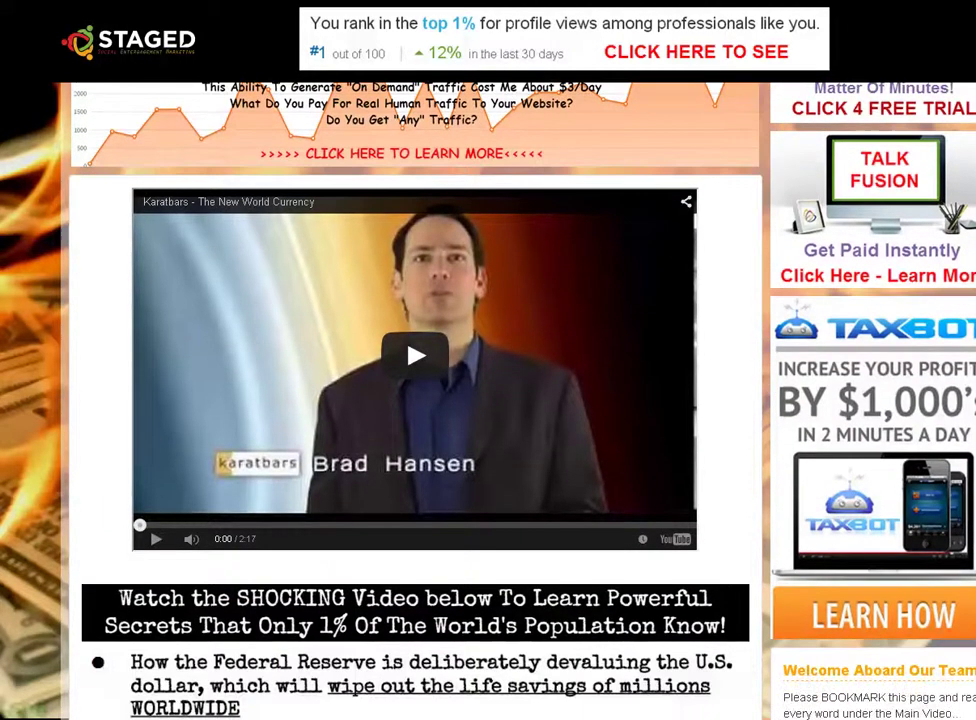
scroll(415, 400, "down", 2)
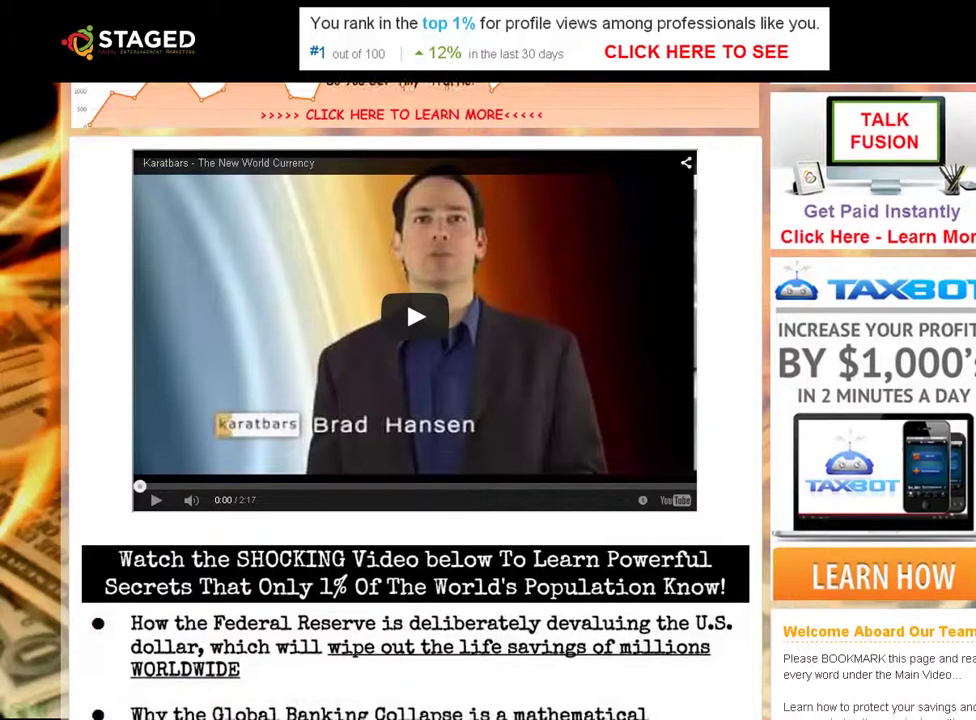
scroll(415, 400, "down", 1)
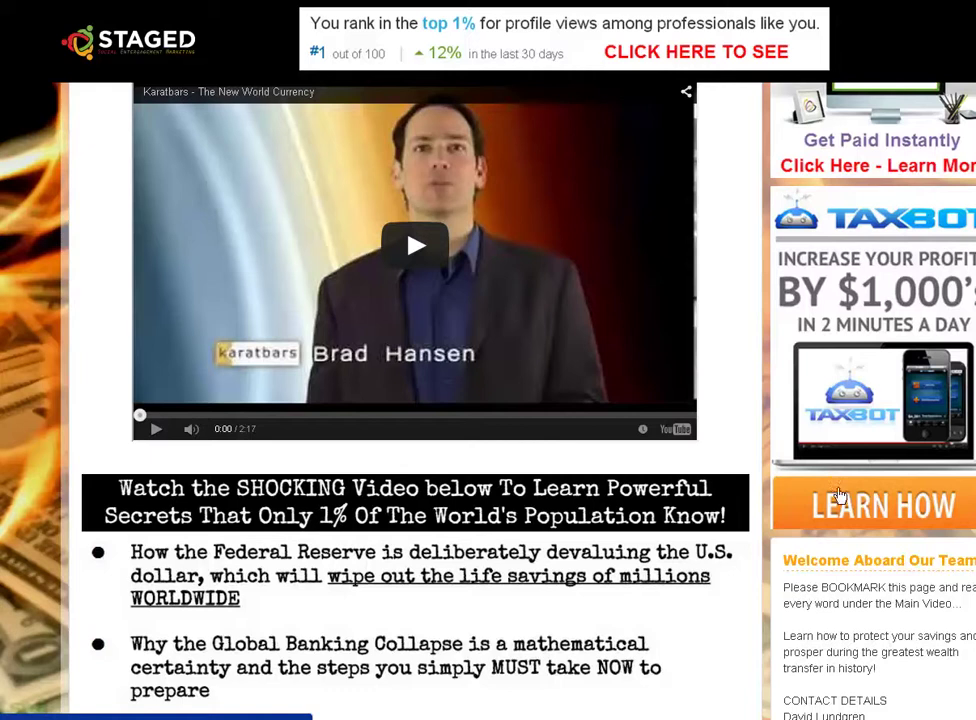
scroll(415, 400, "down", 5)
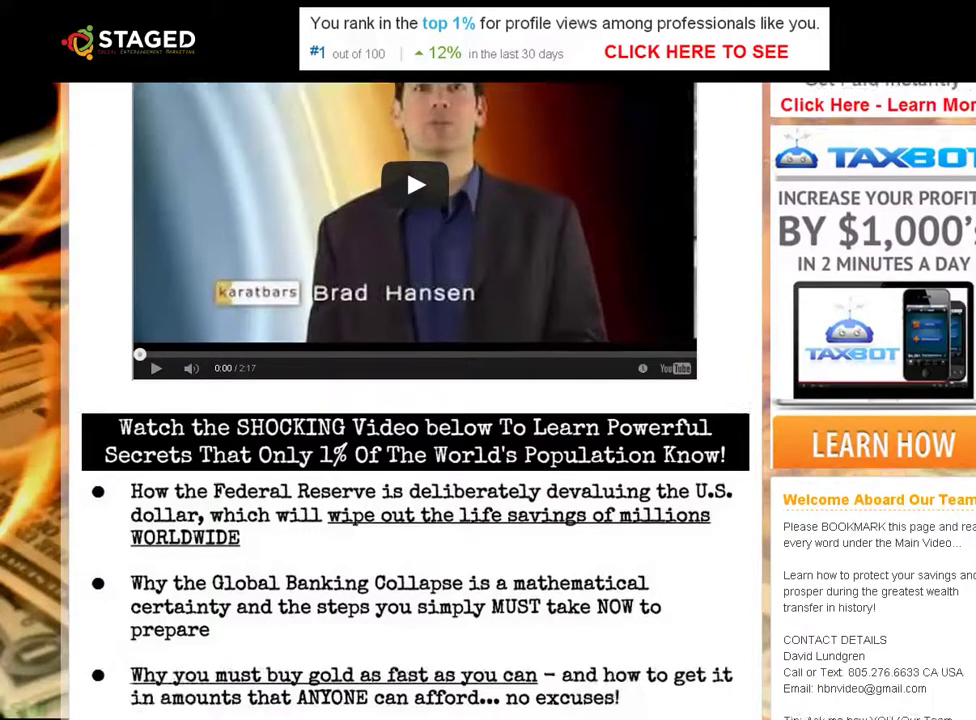
scroll(415, 400, "down", 3)
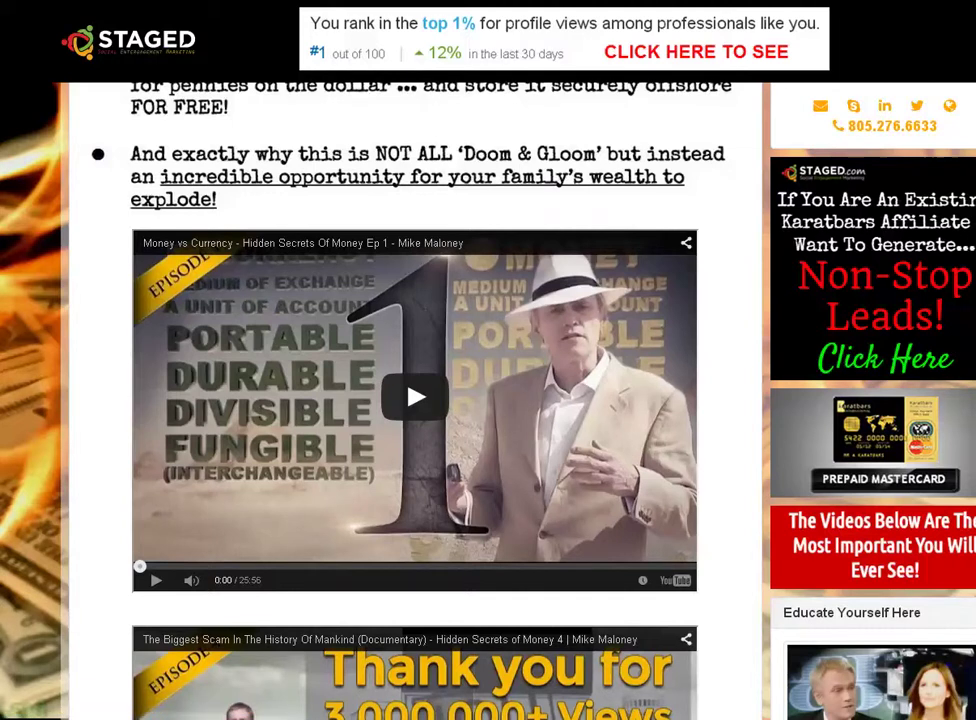
scroll(415, 400, "down", 3)
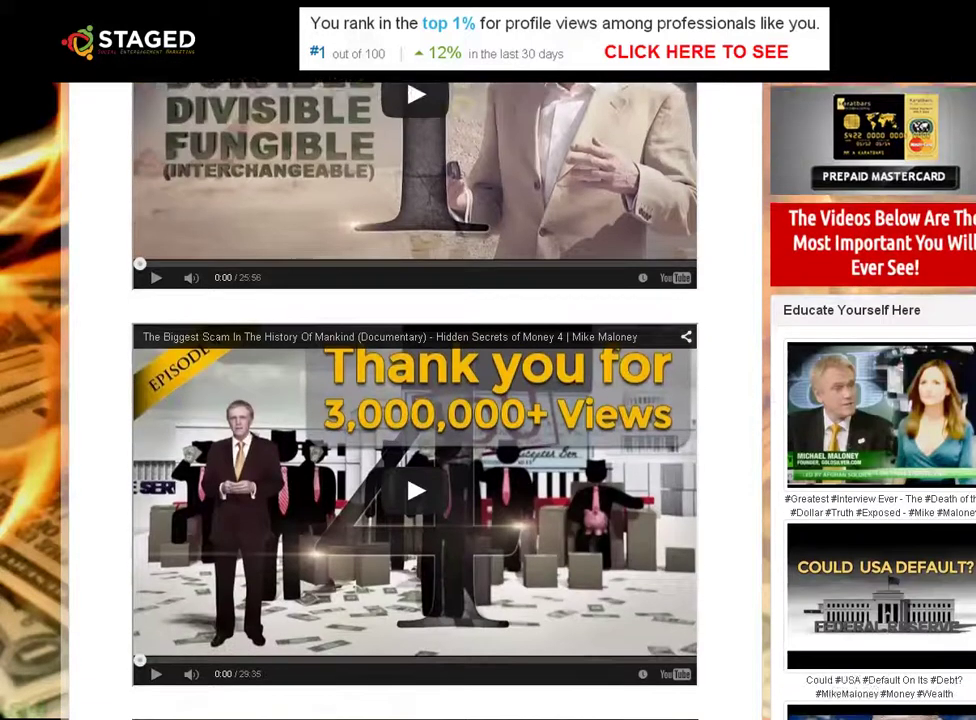
scroll(415, 400, "down", 1)
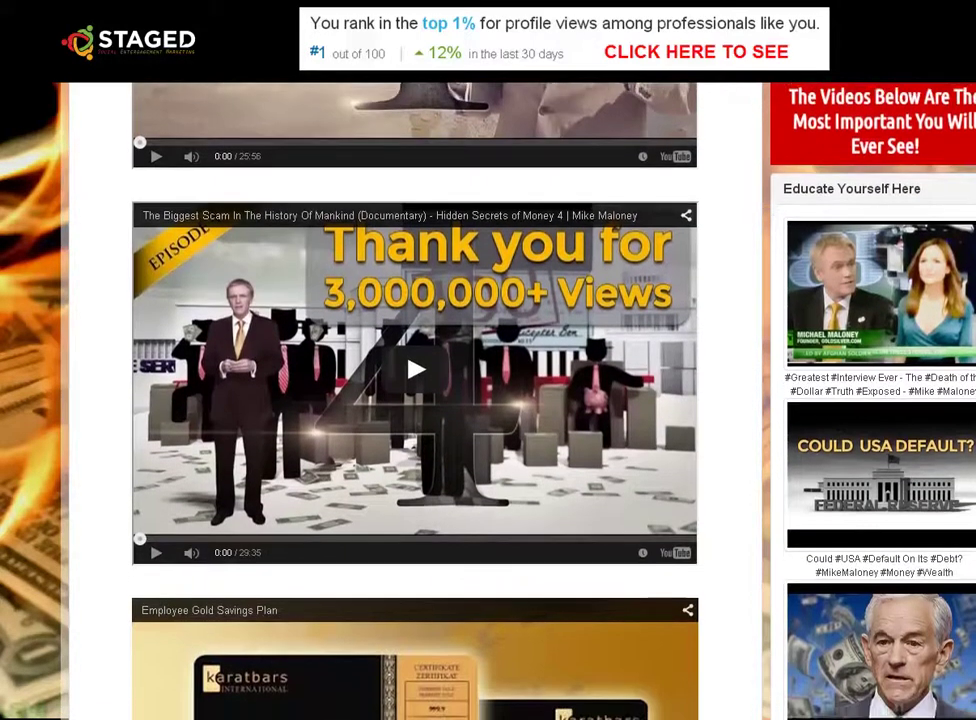
scroll(415, 400, "down", 1)
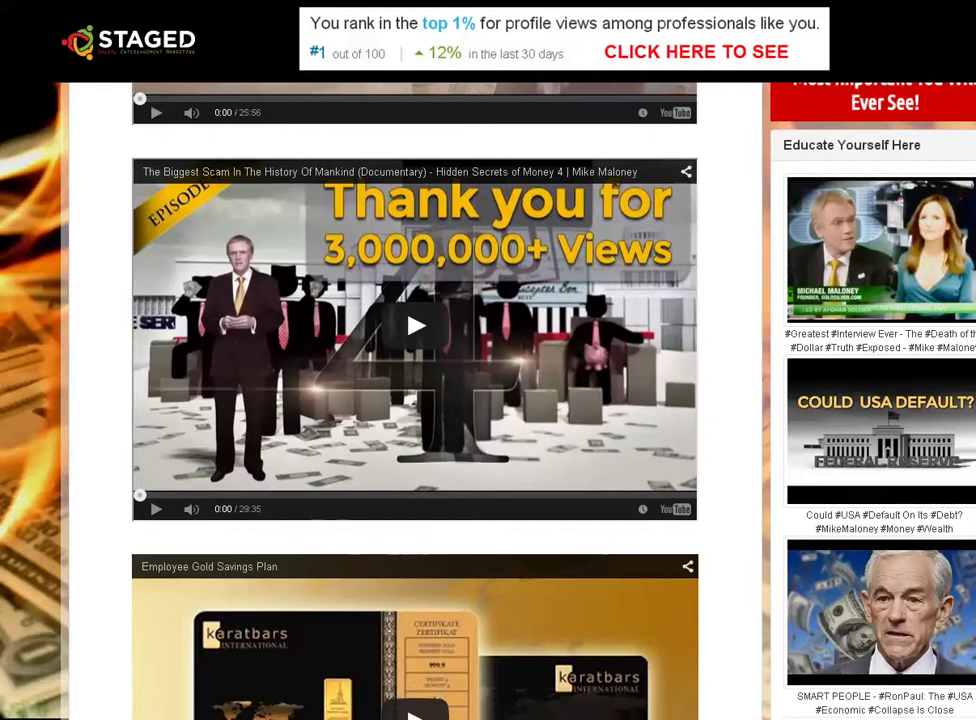
scroll(415, 400, "up", 1)
scroll(415, 400, "down", 2)
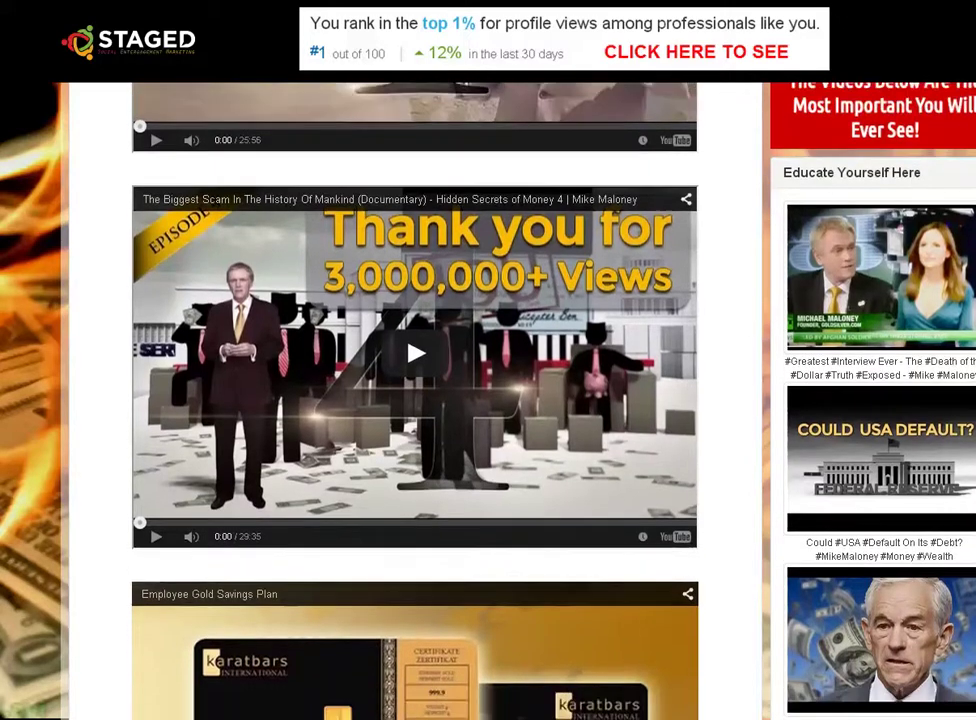
scroll(415, 400, "down", 1)
scroll(415, 400, "down", 2)
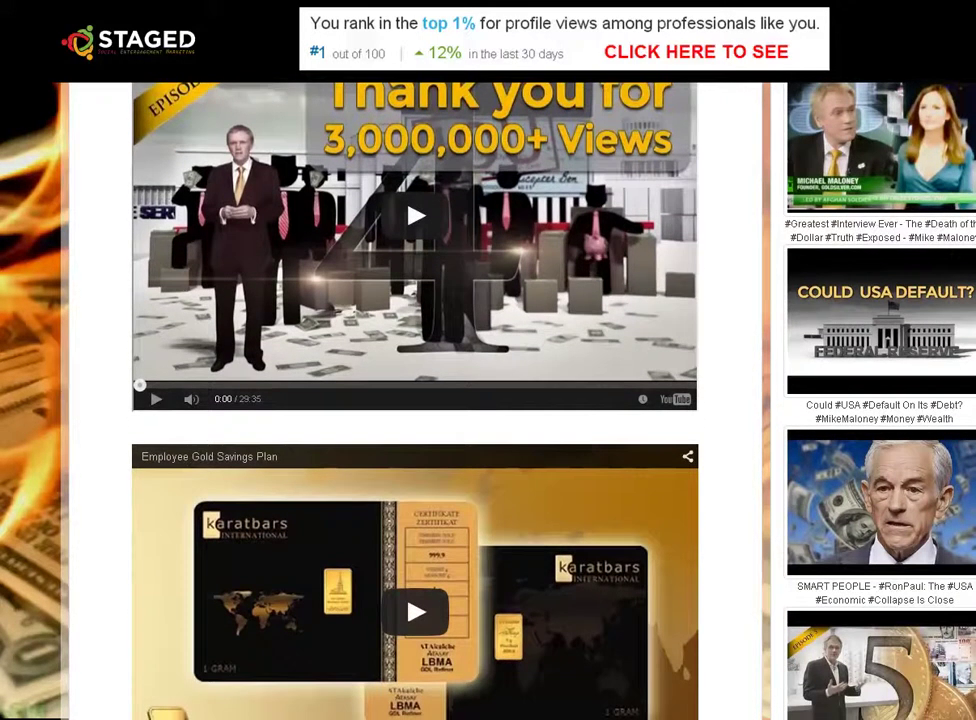
scroll(415, 400, "up", 5)
scroll(480, 565, "down", 12)
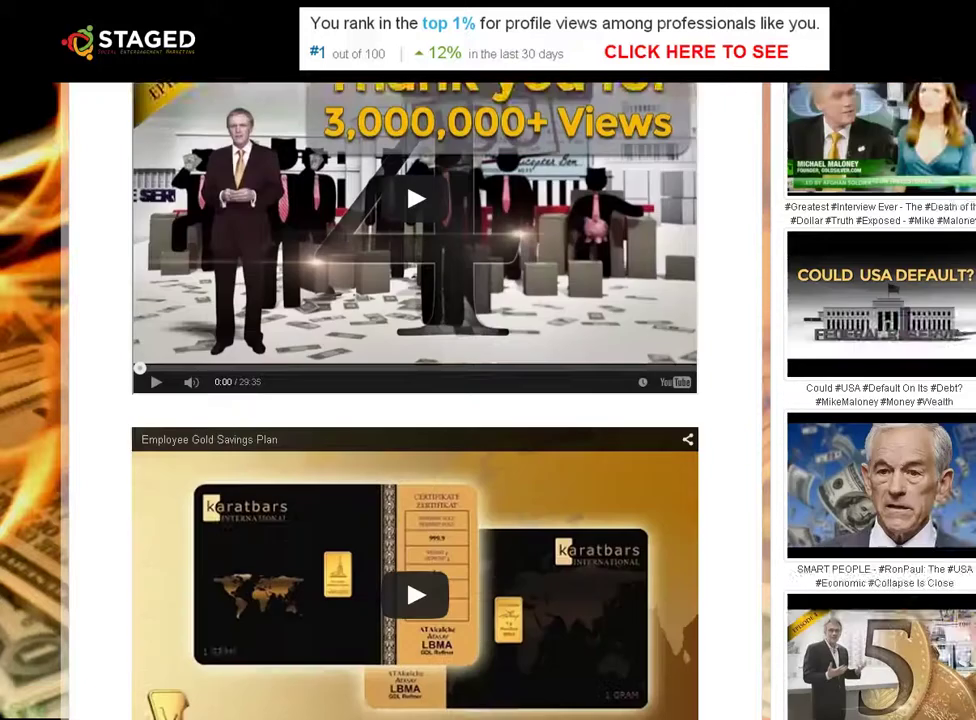
scroll(480, 566, "down", 1)
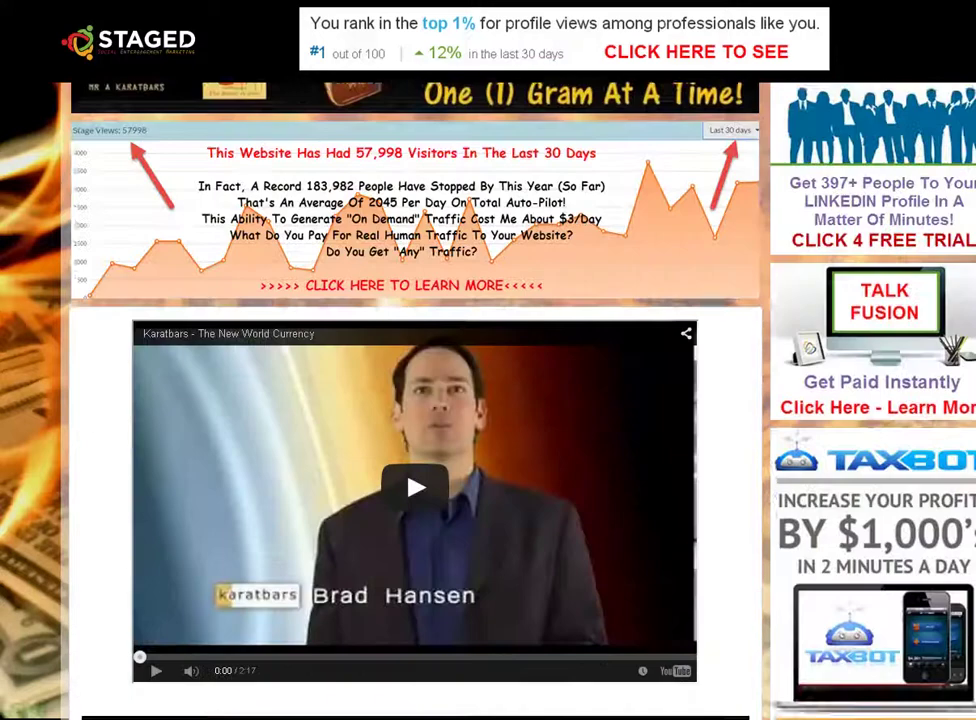
scroll(310, 358, "up", 6)
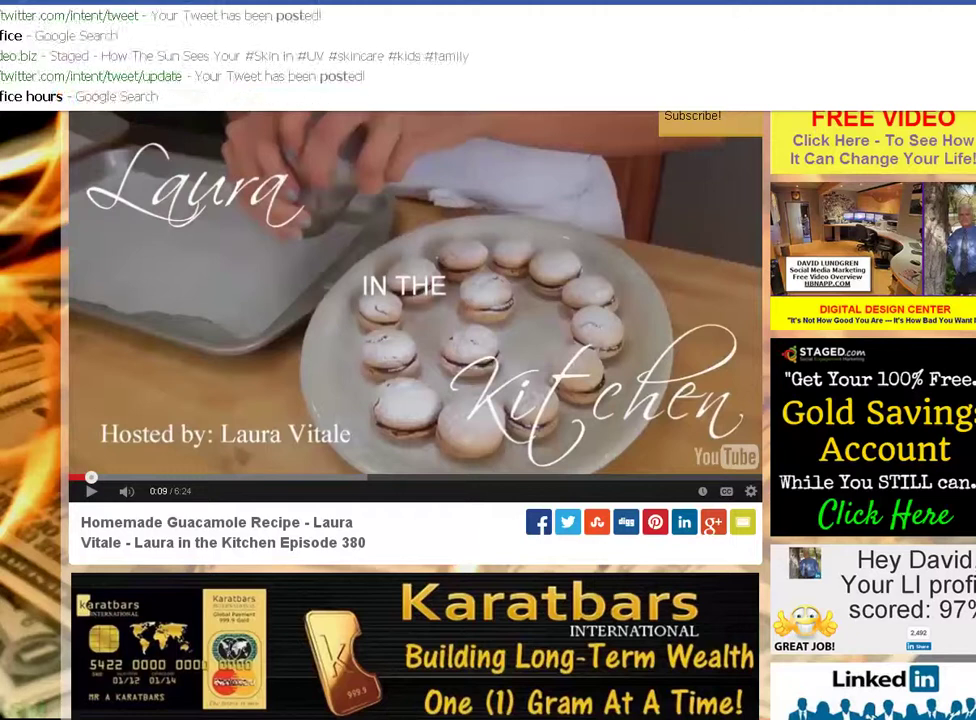
- Type 'v' in the address bar to find the Staged 'How The Sun Sees Your #Skin' page
type("v")
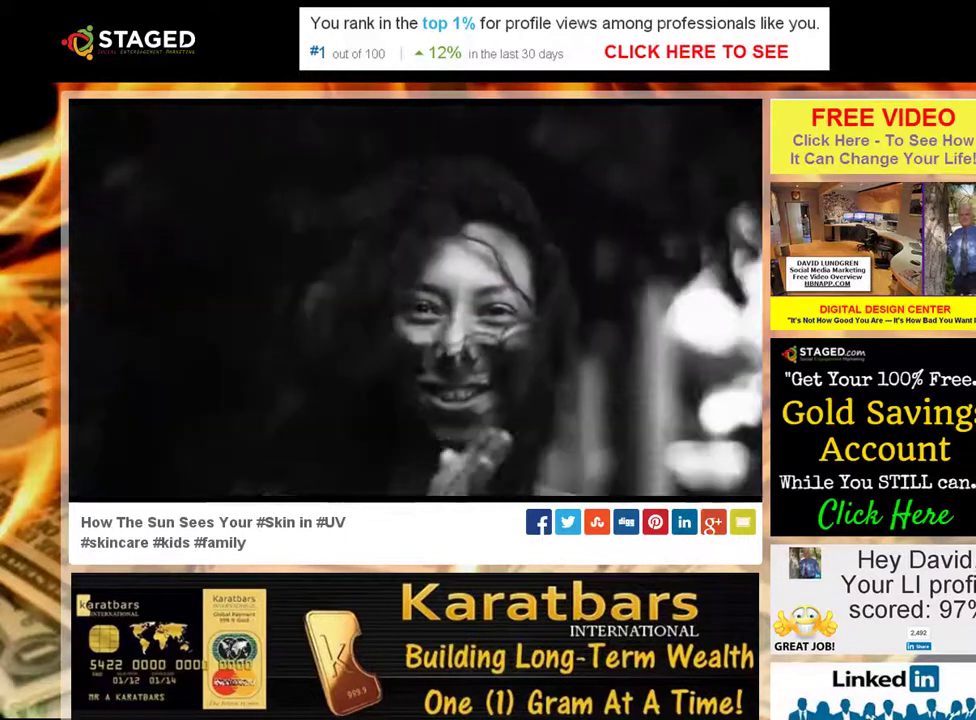
scroll(416, 400, "down", 5)
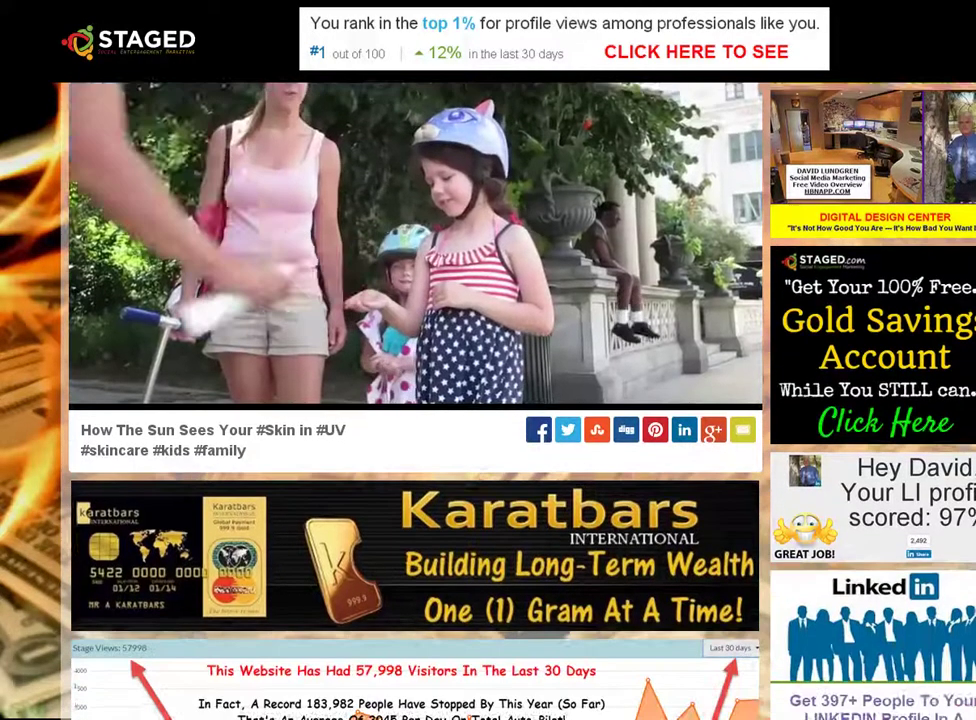
scroll(815, 158, "down", 1)
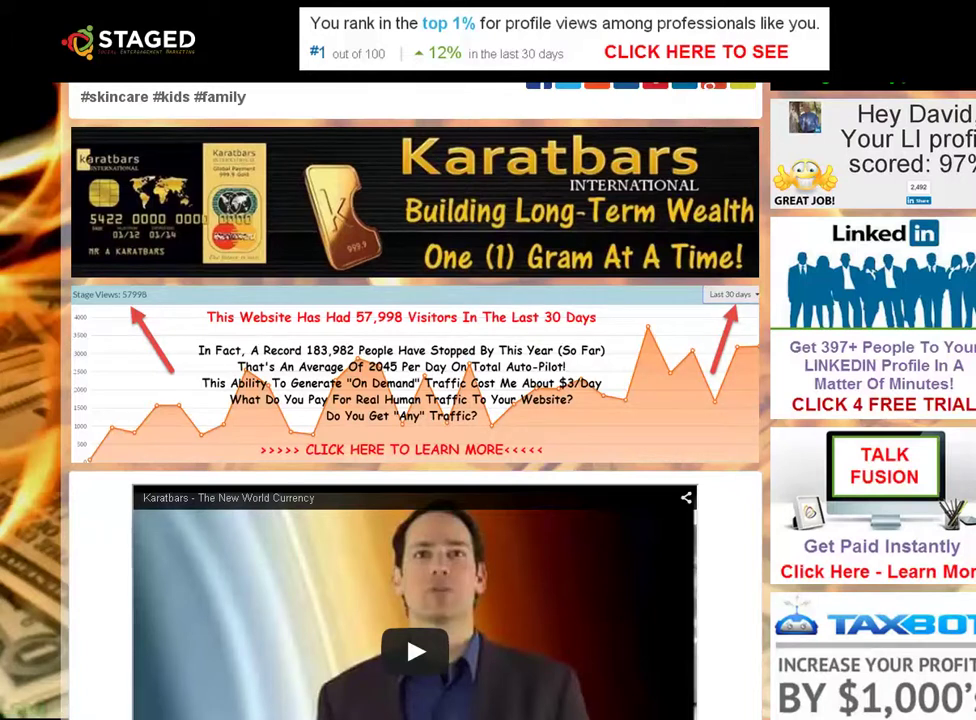
scroll(415, 400, "up", 5)
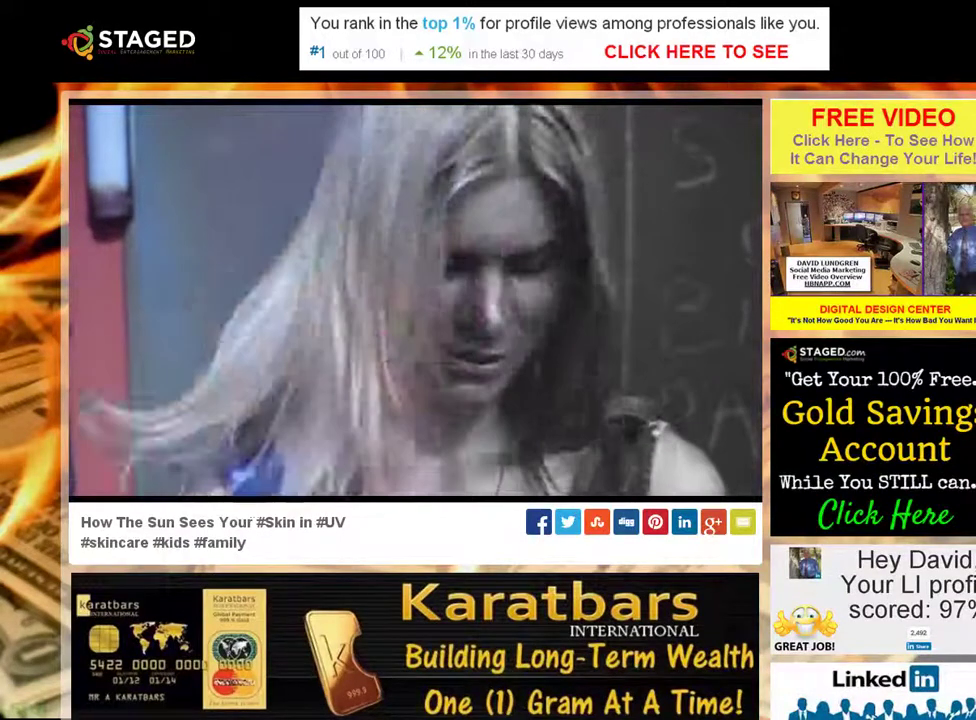